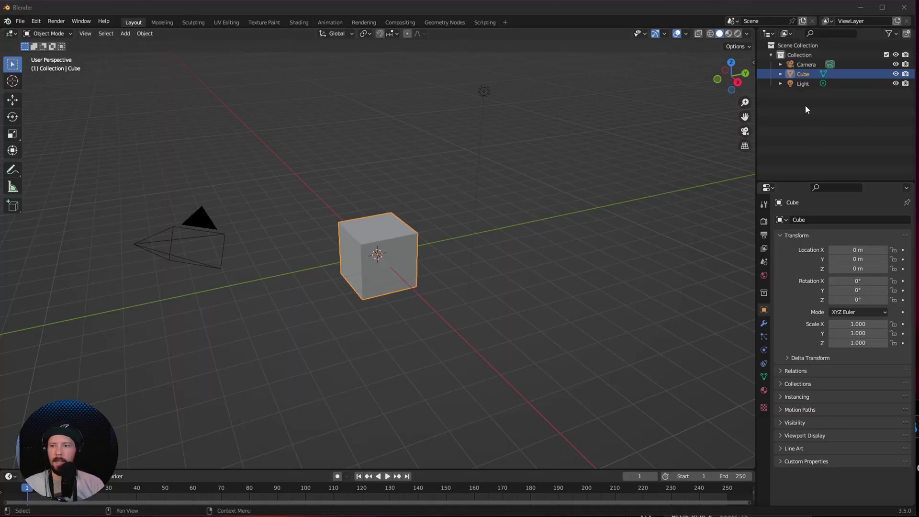
Add an Ocean modifier to the cube and enlarge the timeline.
click(764, 323)
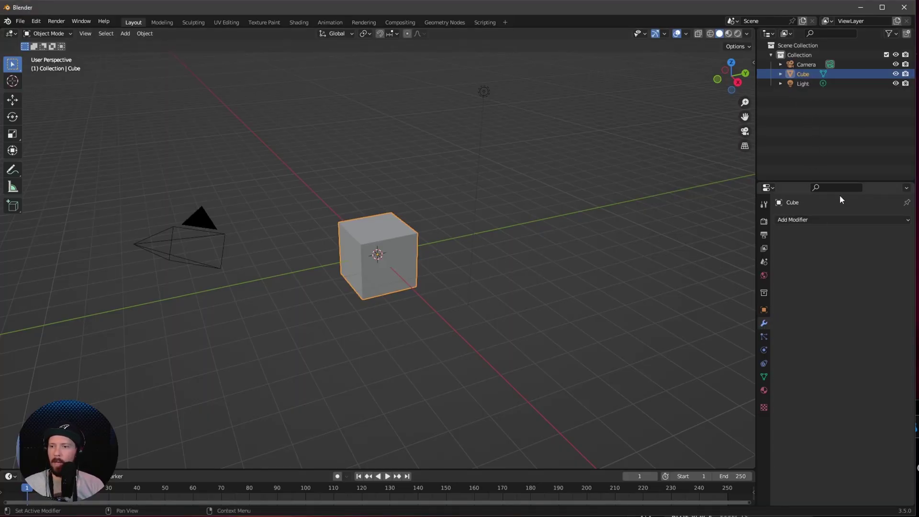
click(822, 221)
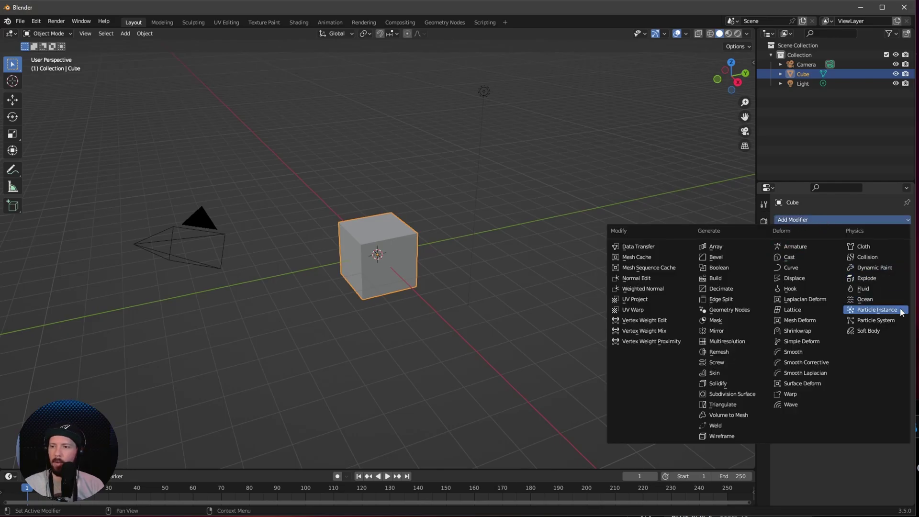
click(865, 299)
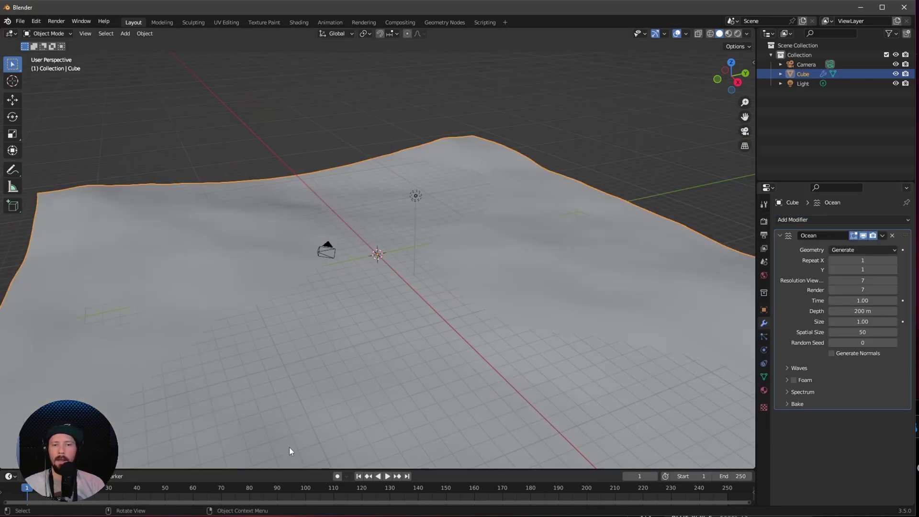
drag(301, 469, 298, 391)
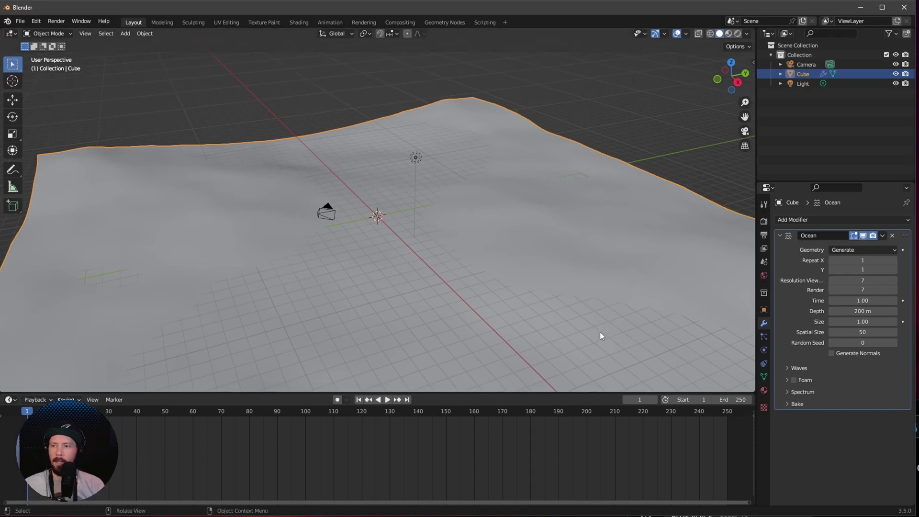
Keyframe the ocean Time at 0 on frame 1 and 5 on frame 250.
key(BackSpace)
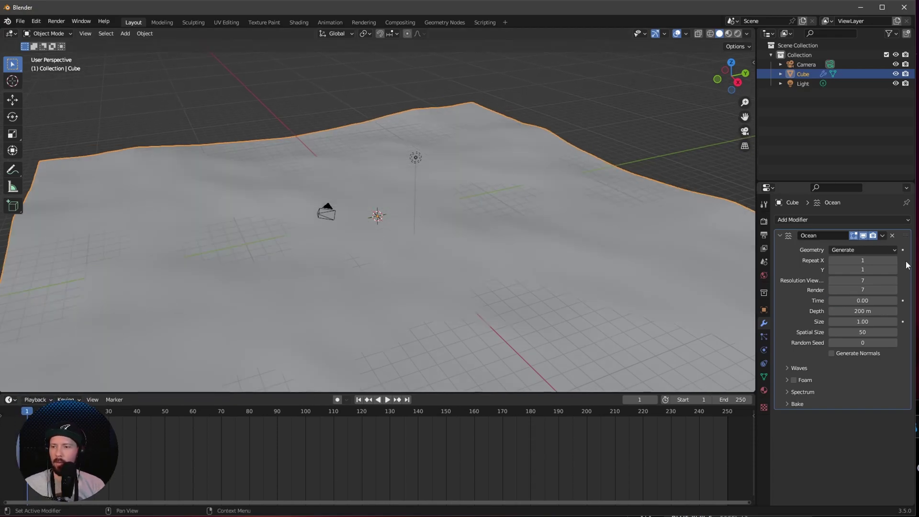
click(903, 301)
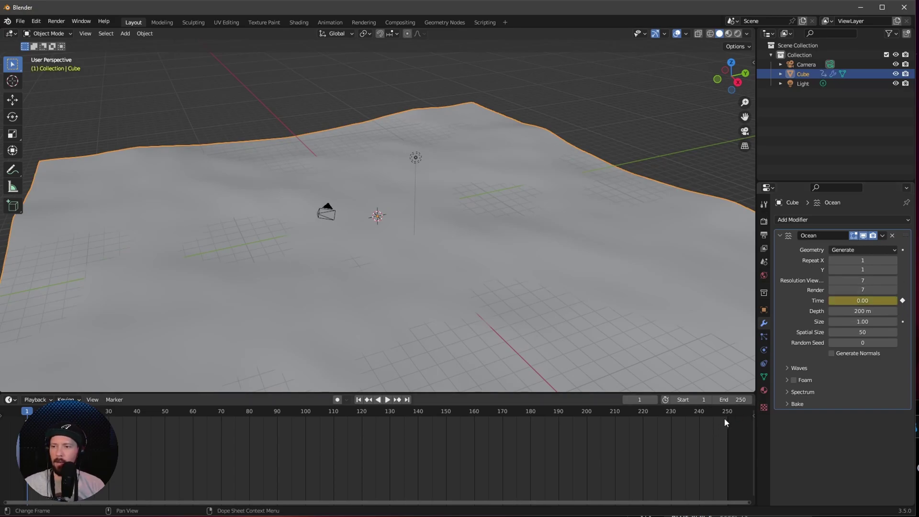
drag(720, 417, 728, 417)
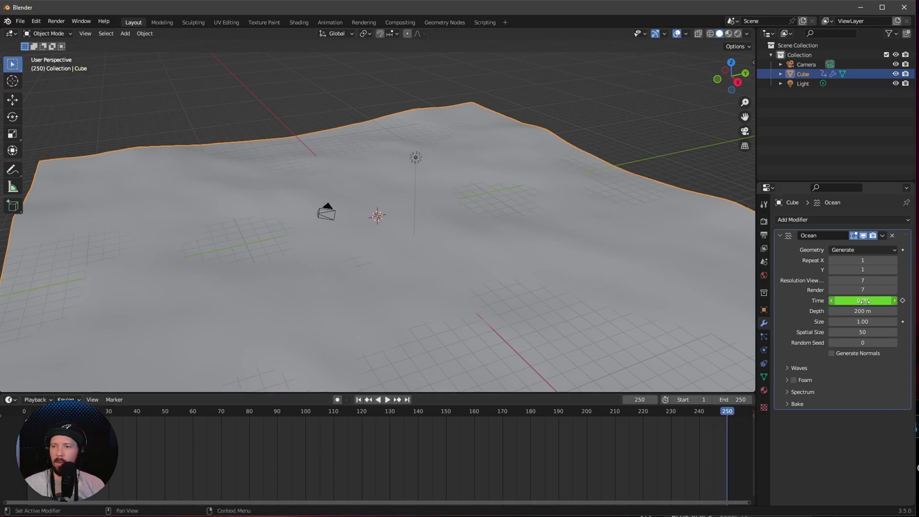
click(865, 300)
text(5)
key(Return)
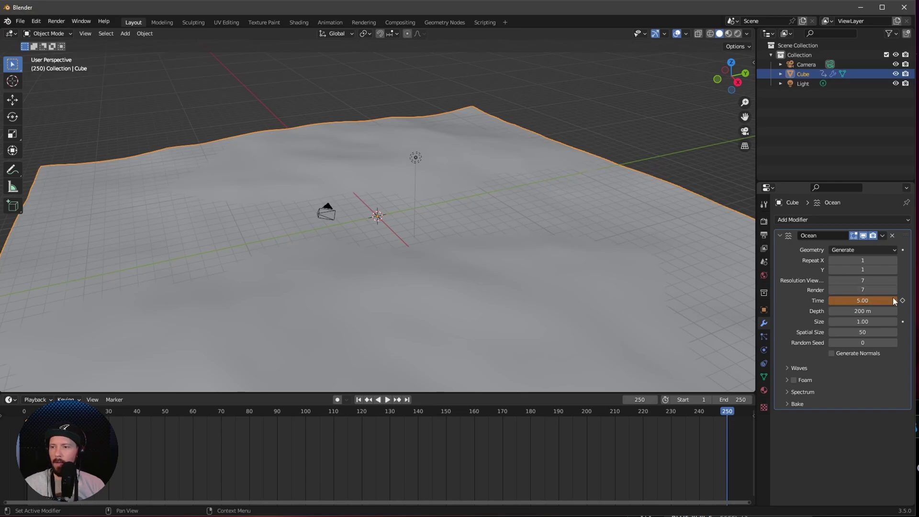
click(903, 300)
Set the Time keyframes to Linear interpolation.
drag(728, 416, 77, 498)
right_click(77, 498)
mouse_move(57, 437)
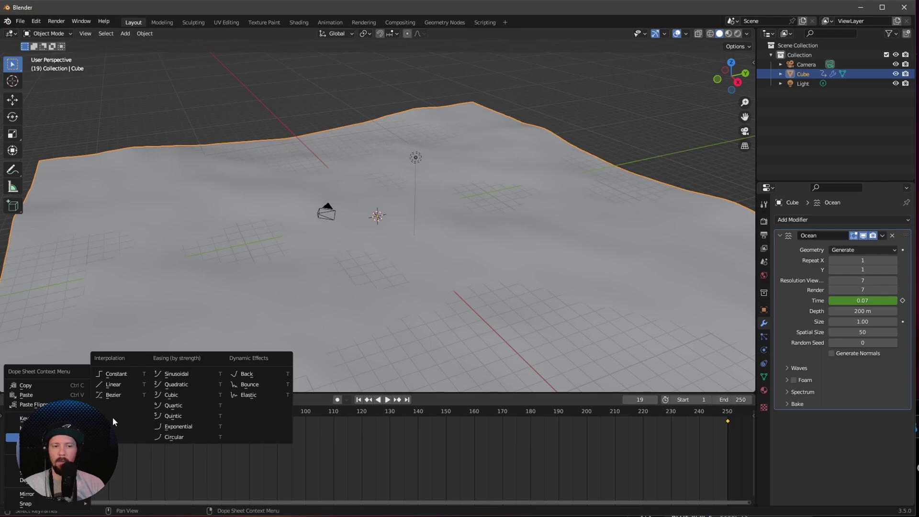
click(114, 384)
Play the ocean animation, then import freepolygon (005).FBX.FBX through the FBX importer.
key(space)
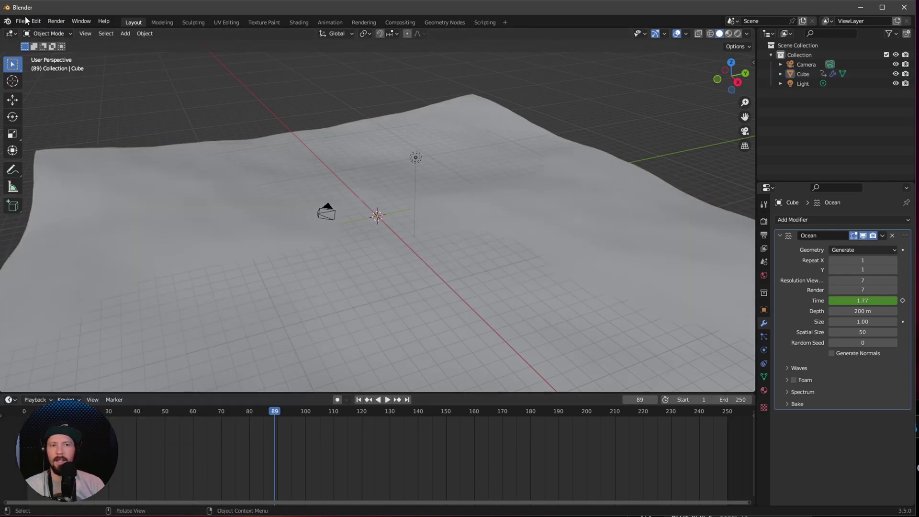
click(20, 21)
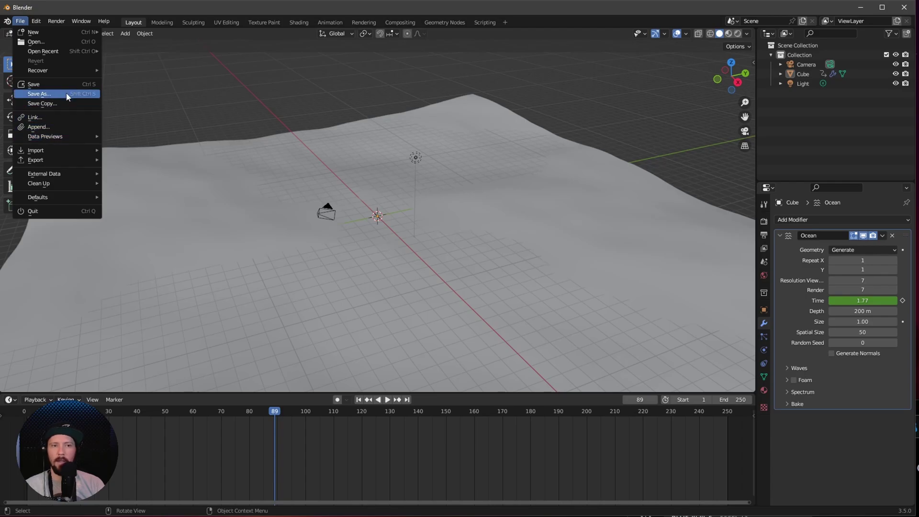
mouse_move(65, 150)
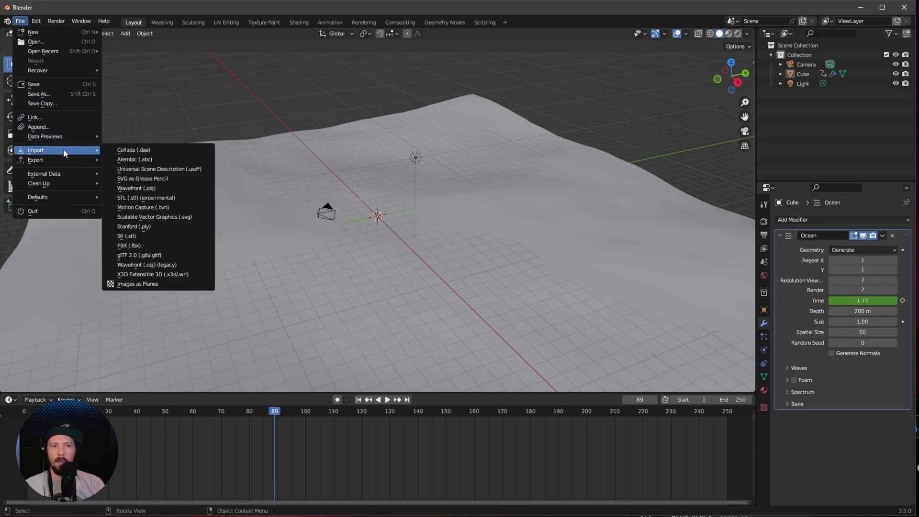
click(158, 245)
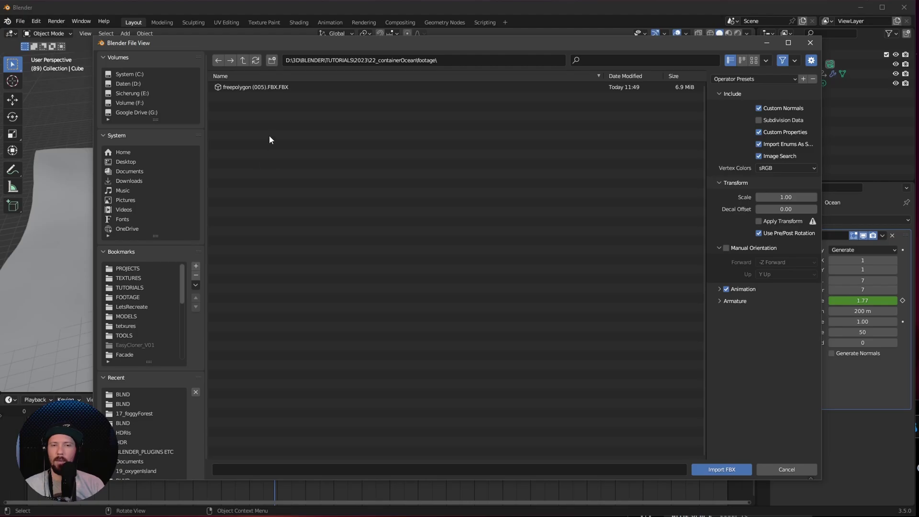
click(276, 88)
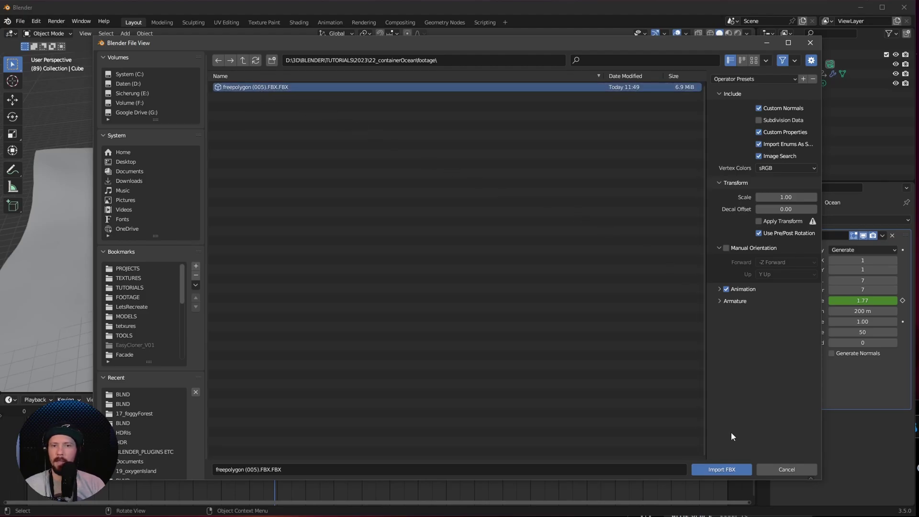
click(719, 472)
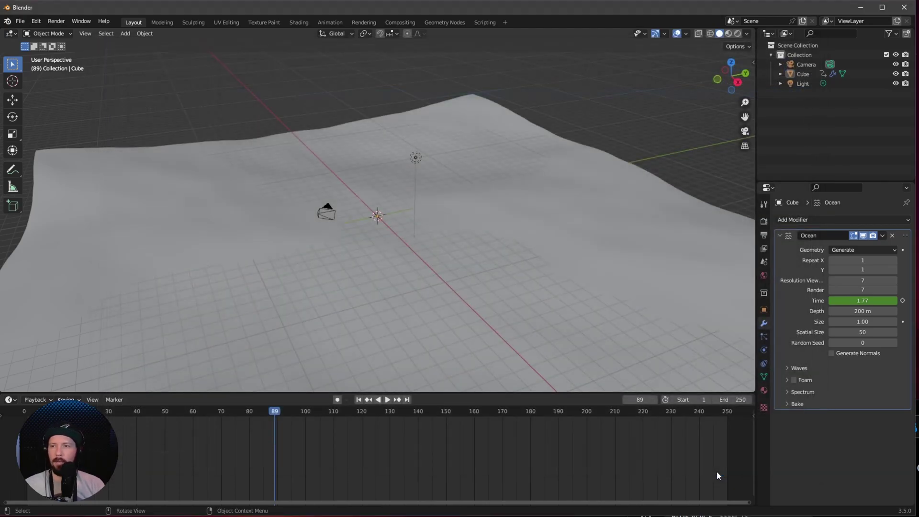
Move the selected container parts into a new collection named _container.
ctrl+middle_drag(427, 257, 555, 223)
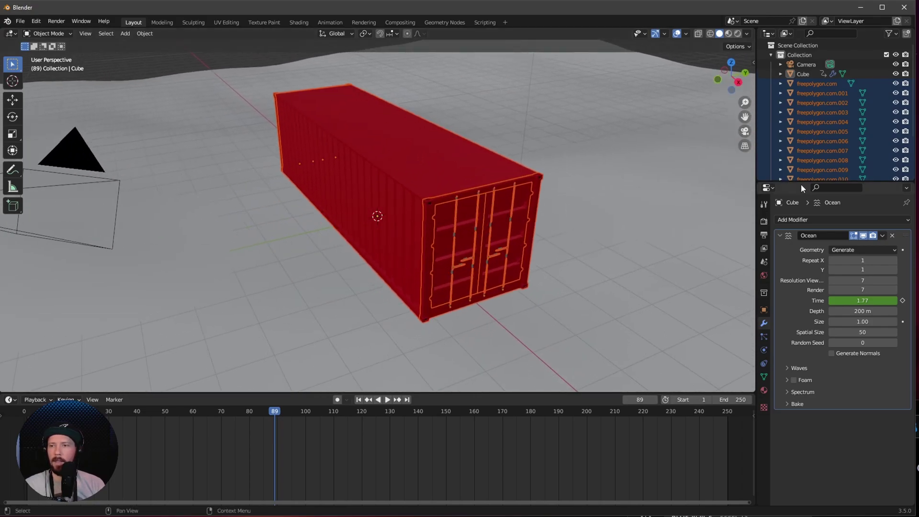
drag(802, 182, 802, 320)
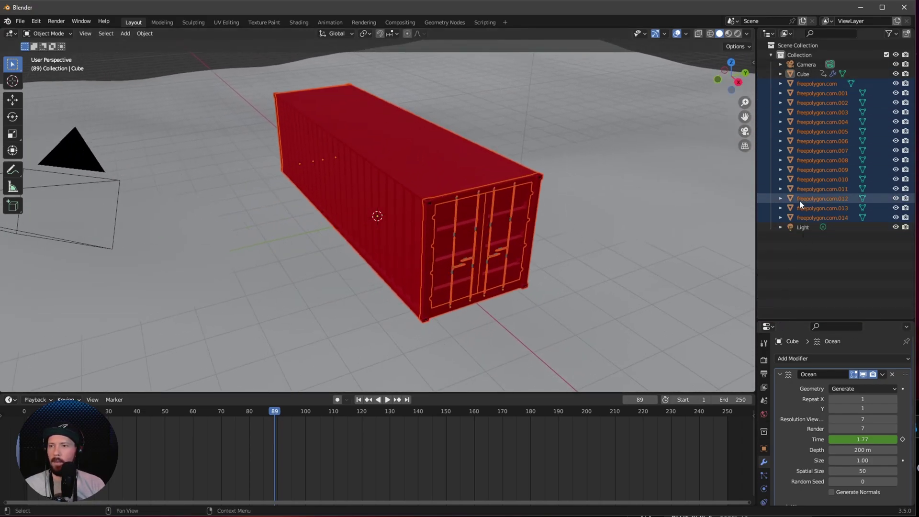
key(m)
click(813, 171)
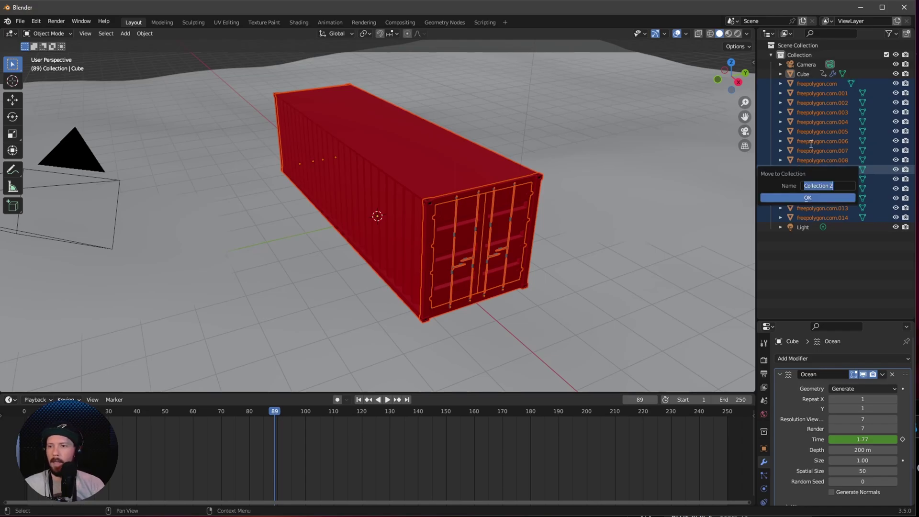
key(BackSpace)
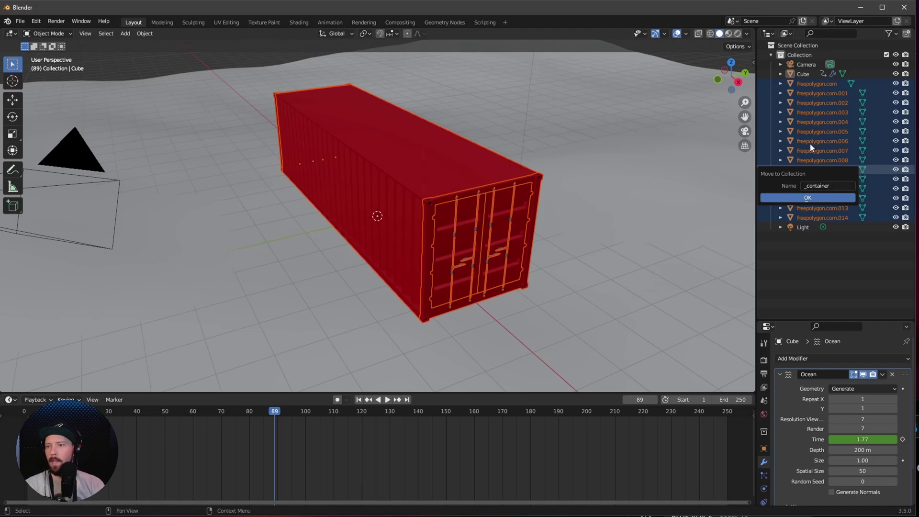
key(Return)
key(KP_Decimal)
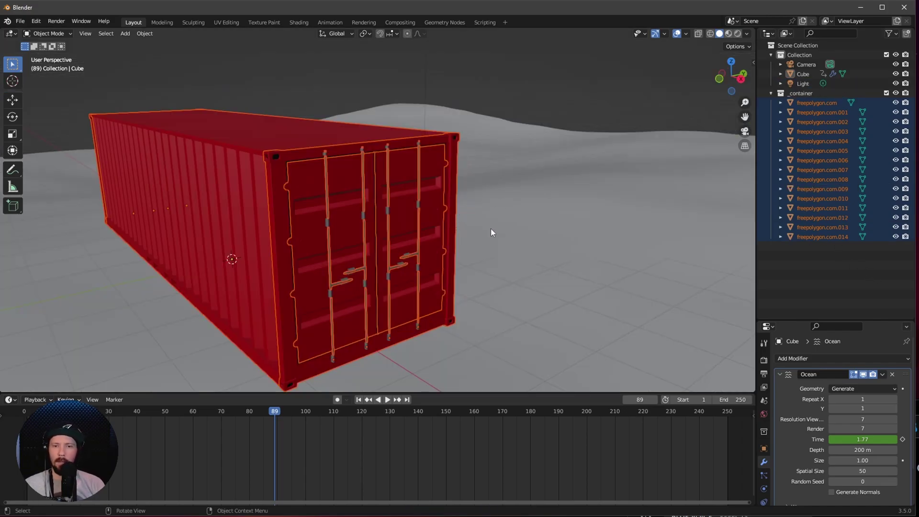
Delete the container's right and left doors.
click(504, 204)
click(432, 211)
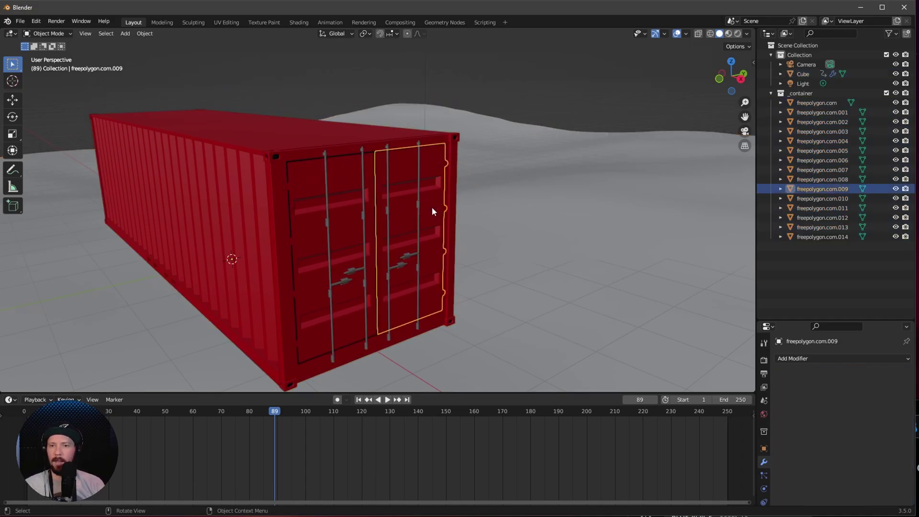
key(x)
click(432, 209)
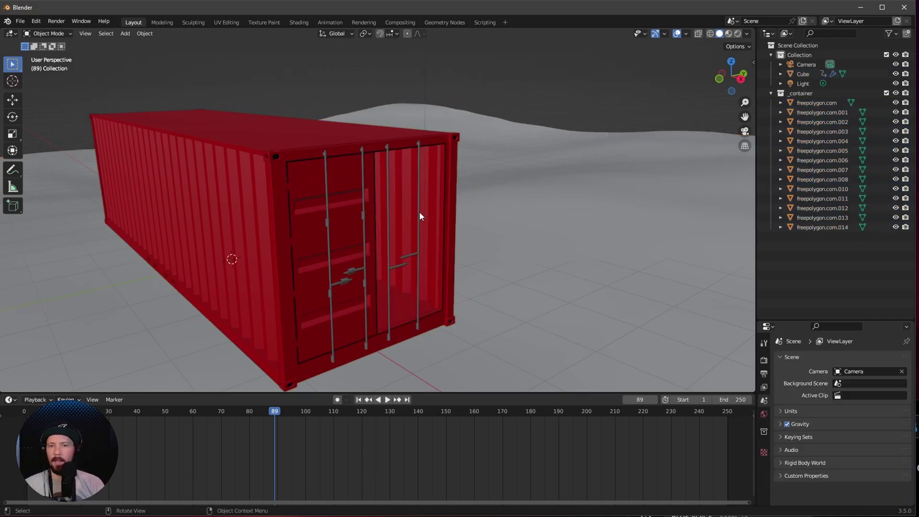
click(314, 225)
key(x)
click(311, 228)
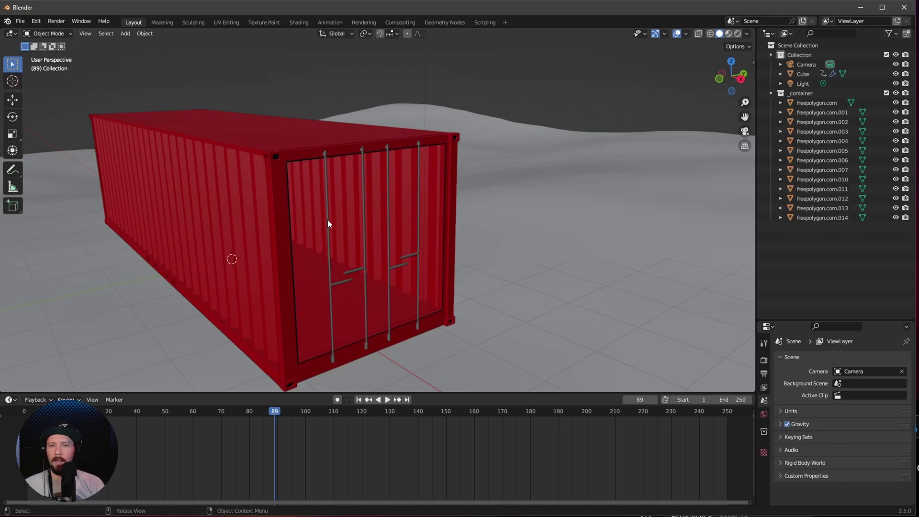
Delete the four vertical door rods and select the _container collection.
click(327, 221)
shift+click(363, 210)
shift+click(387, 206)
shift+click(419, 209)
key(x)
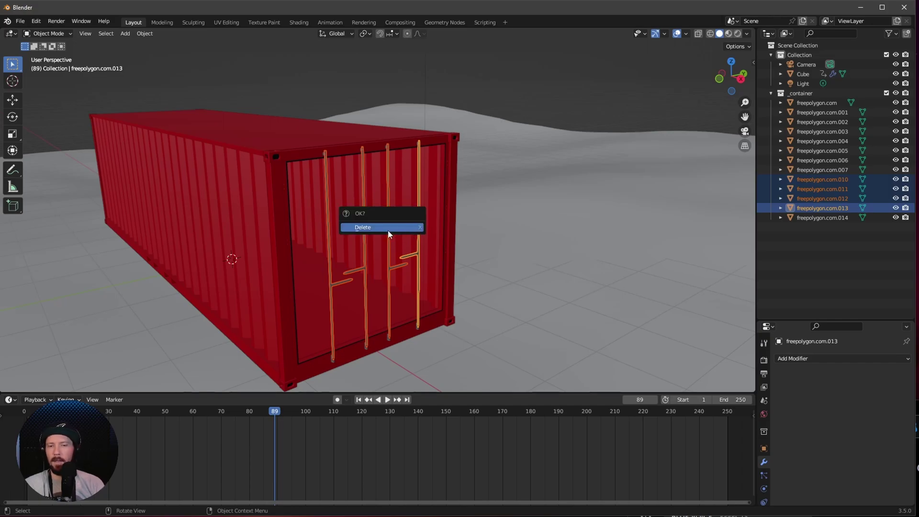
click(381, 228)
middle_drag(421, 236, 450, 244)
click(801, 93)
Exclude the _container collection and instance it into the scene.
click(886, 93)
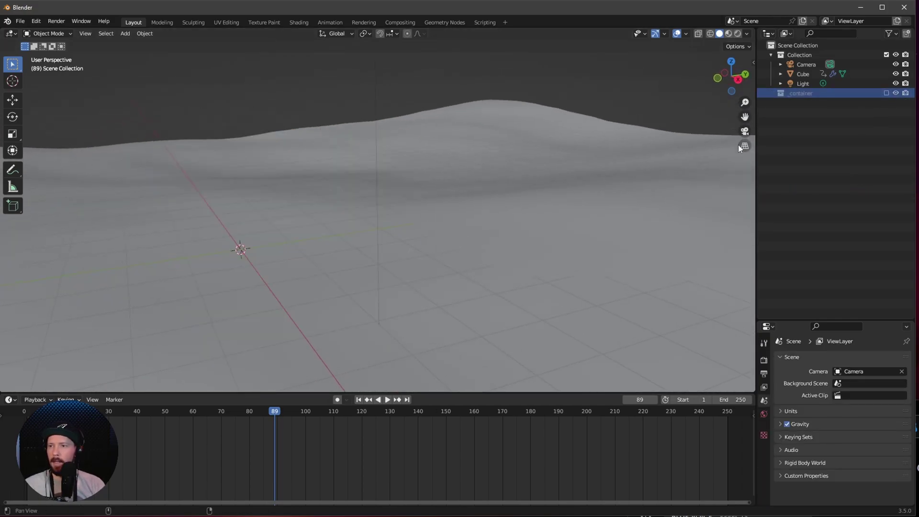
scroll(379, 245, down, 3)
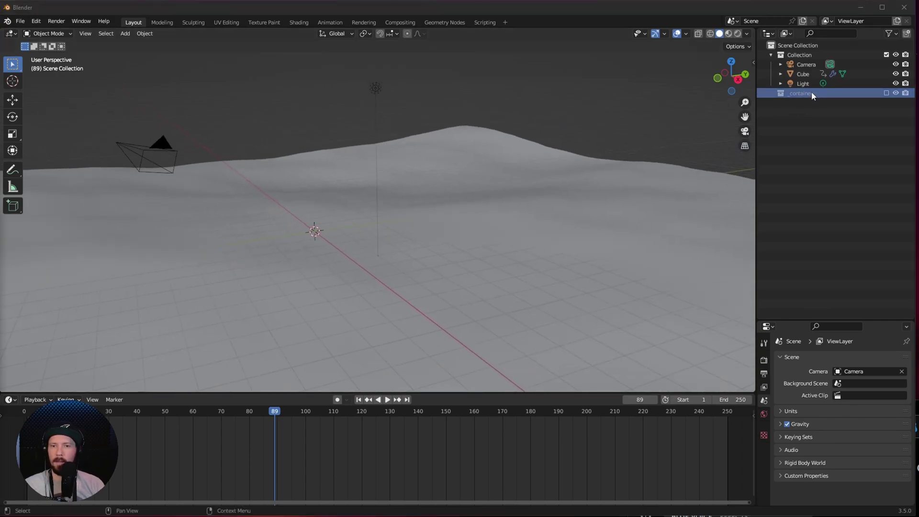
right_click(825, 92)
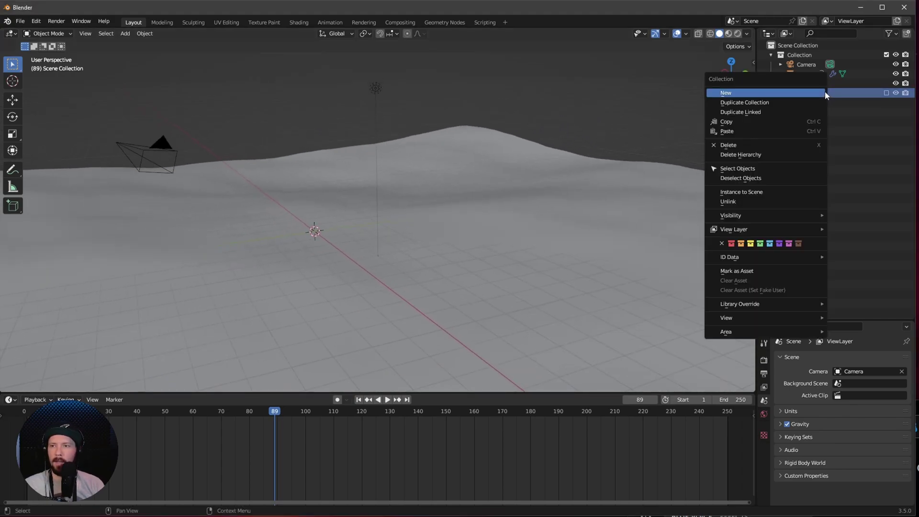
click(774, 194)
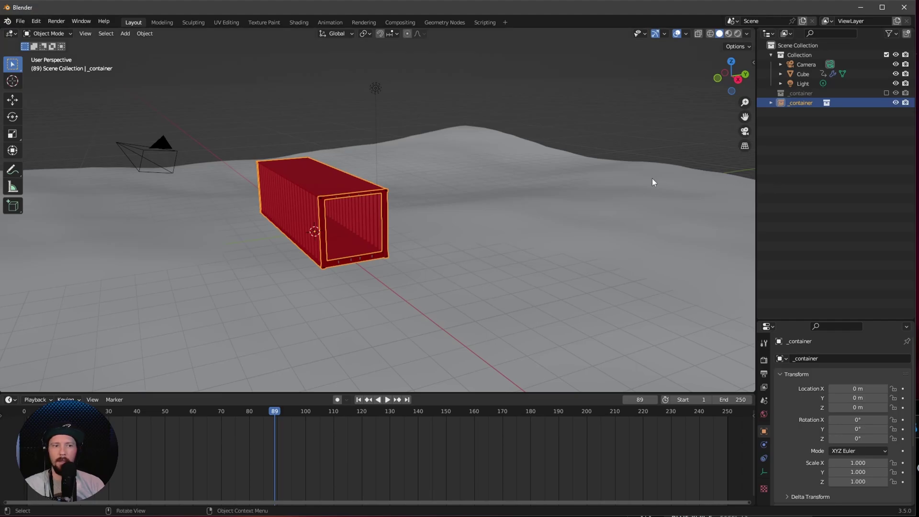
Place the container instance at location -3.1, 0, -2.7 m.
key(n)
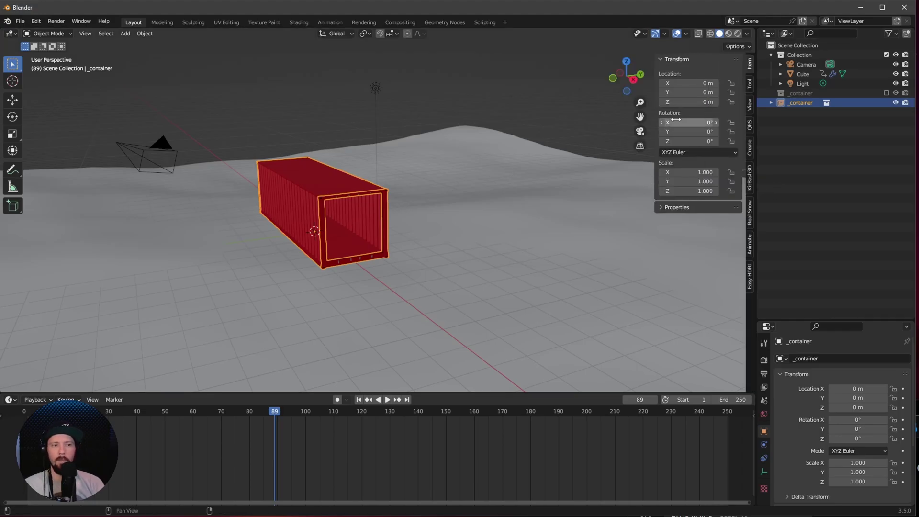
click(717, 82)
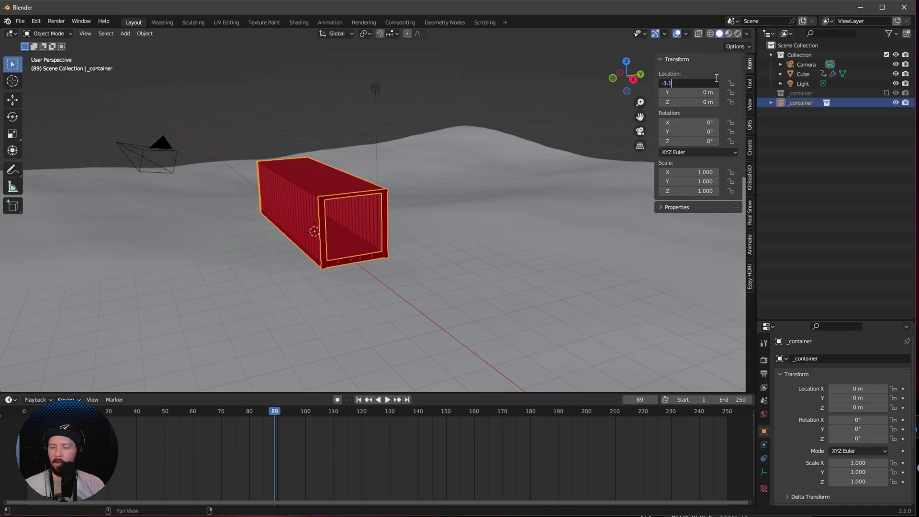
text(-3.1)
key(Tab)
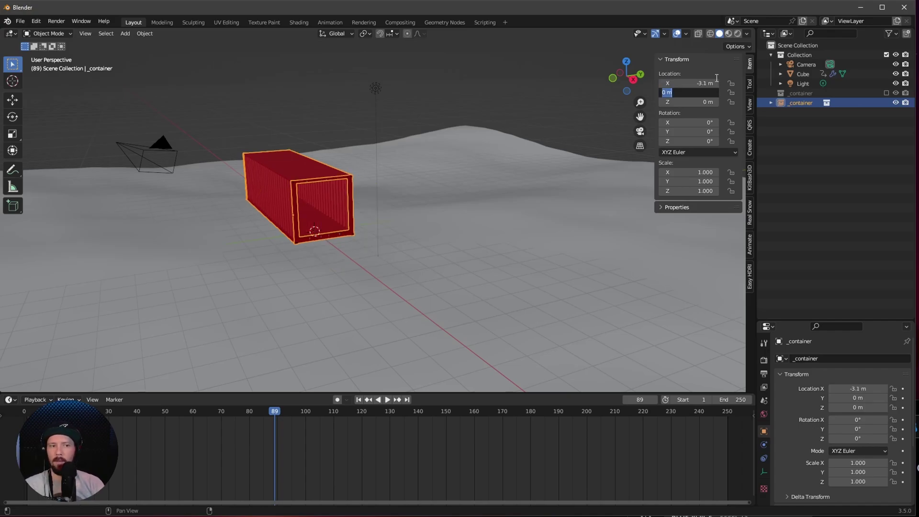
key(Tab)
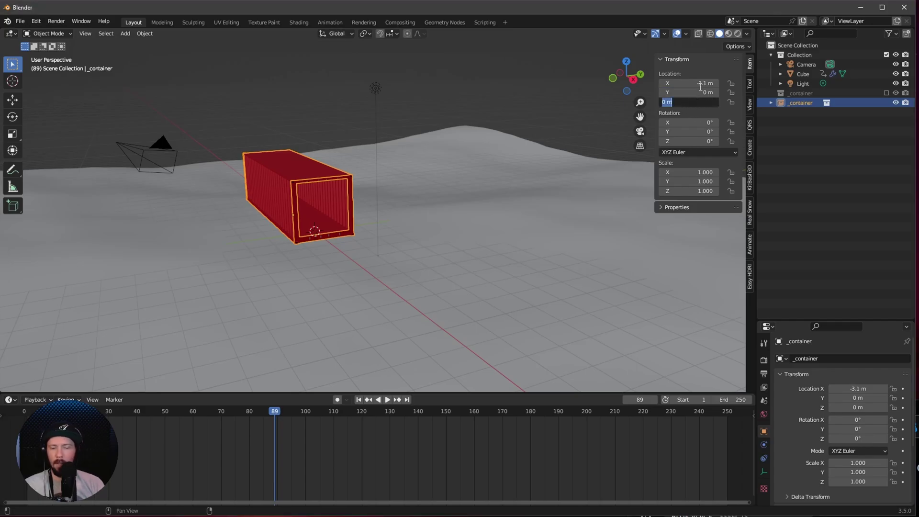
text(-2.7)
key(Return)
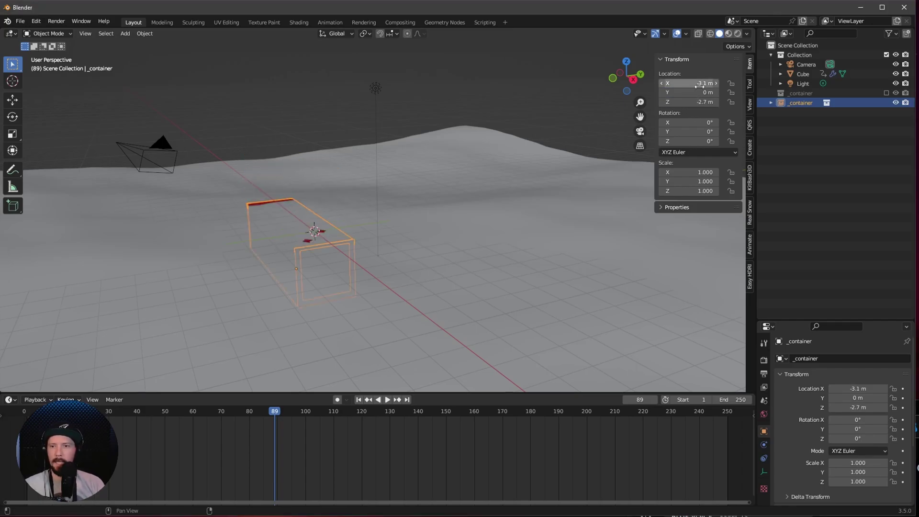
Rotate the container to 14.5°, -27.2°, -29.8°.
click(707, 120)
text(14.5)
key(Tab)
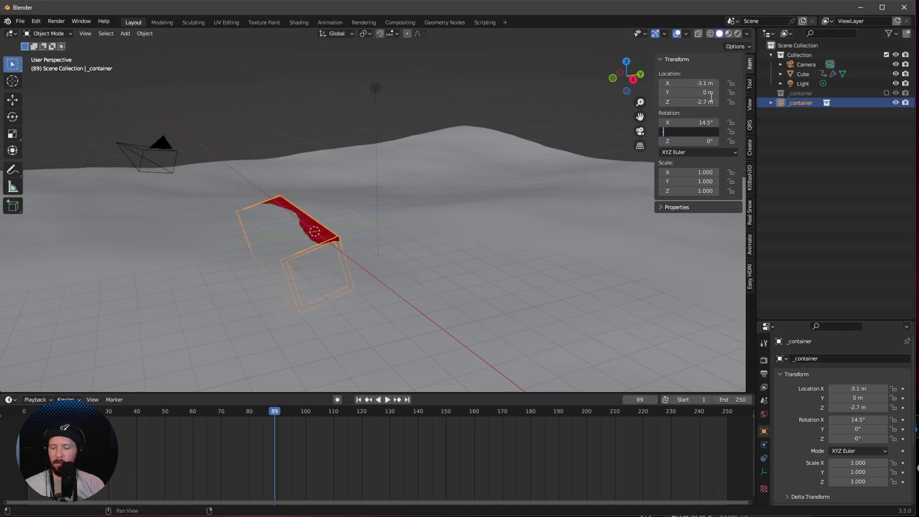
text(-27.2)
key(Tab)
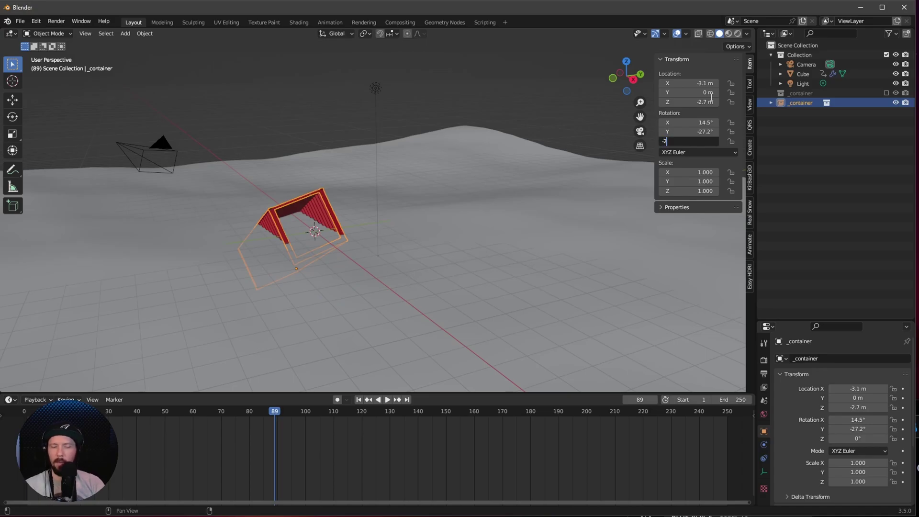
text(-29.8)
key(Return)
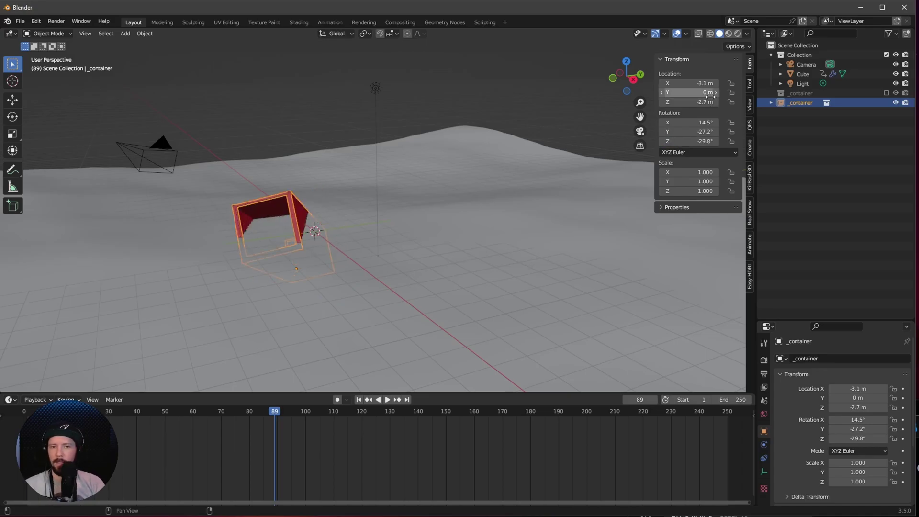
middle_drag(618, 120, 578, 110)
click(578, 111)
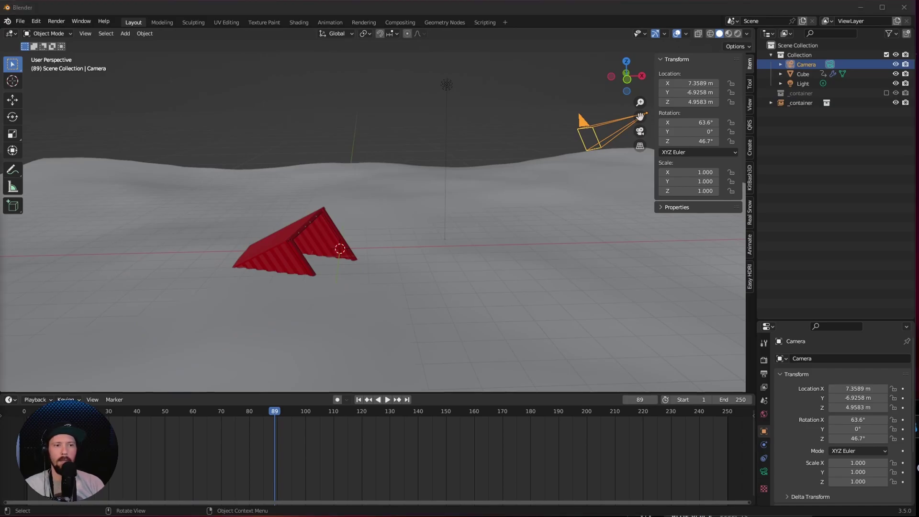
Look through the camera and move it to 0, -19.3, 1.9 m.
key(KP_0)
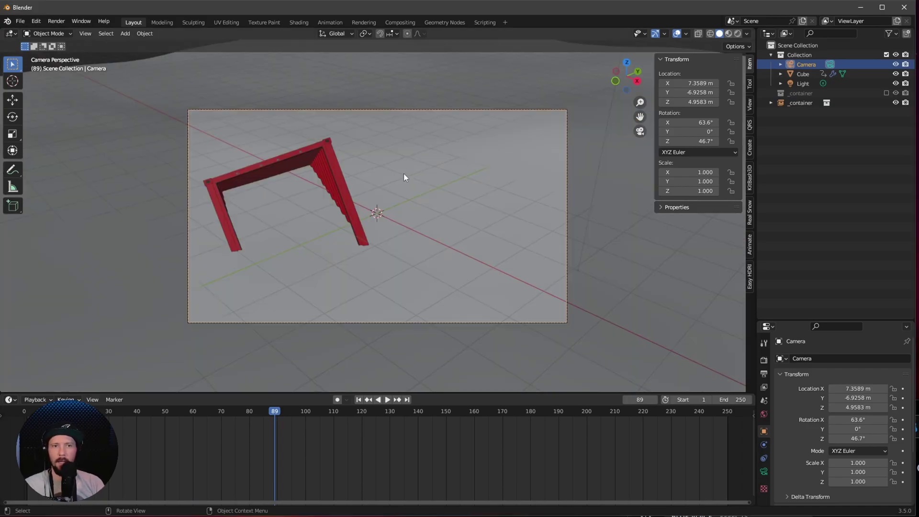
click(693, 83)
text(0)
key(Tab)
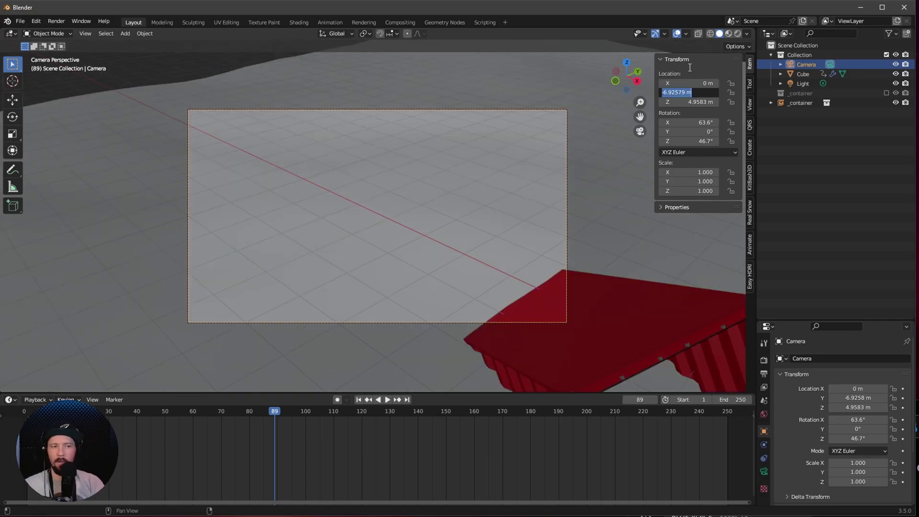
key(BackSpace)
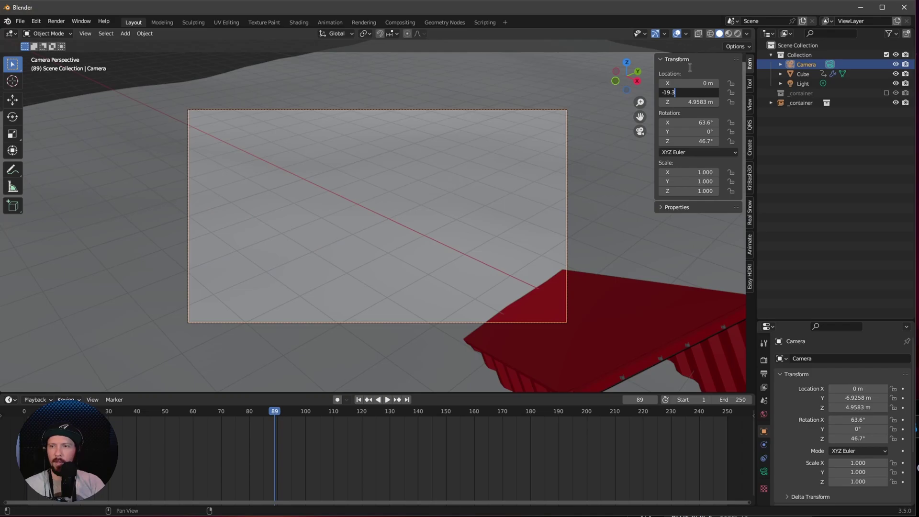
key(Tab)
text(1)
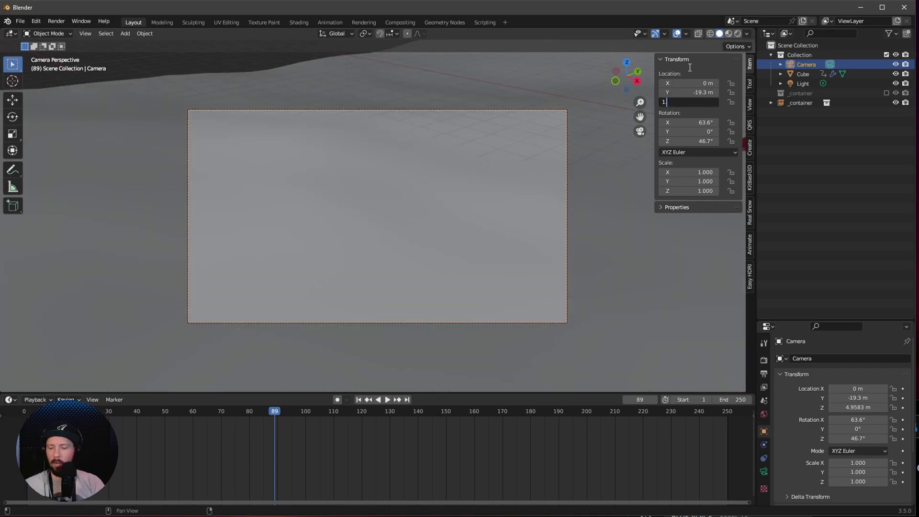
text(.9)
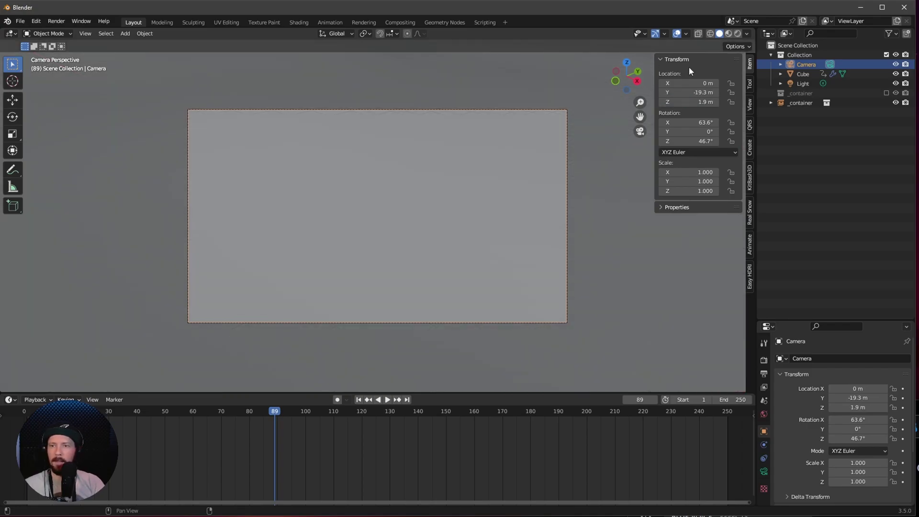
key(Tab)
Aim the camera level with rotation 90°, 0°, 0°.
text(90)
key(Tab)
key(Tab)
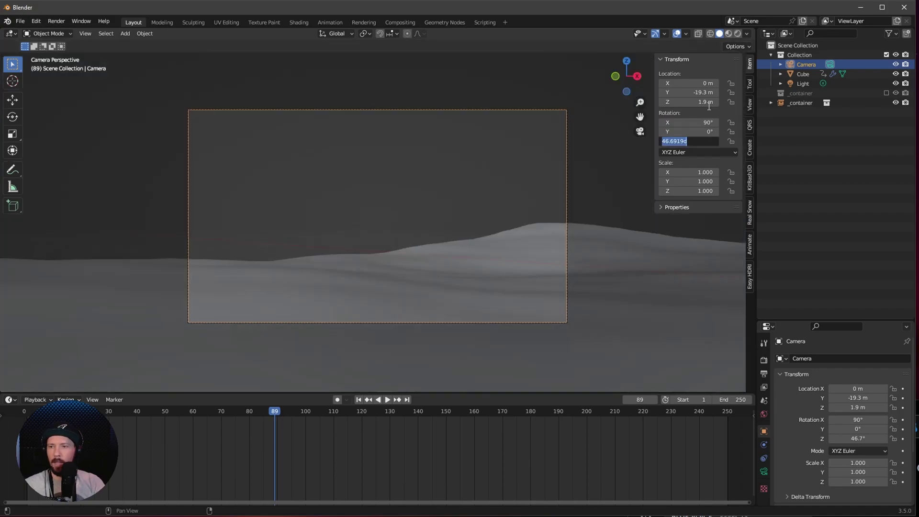
text(0)
key(Return)
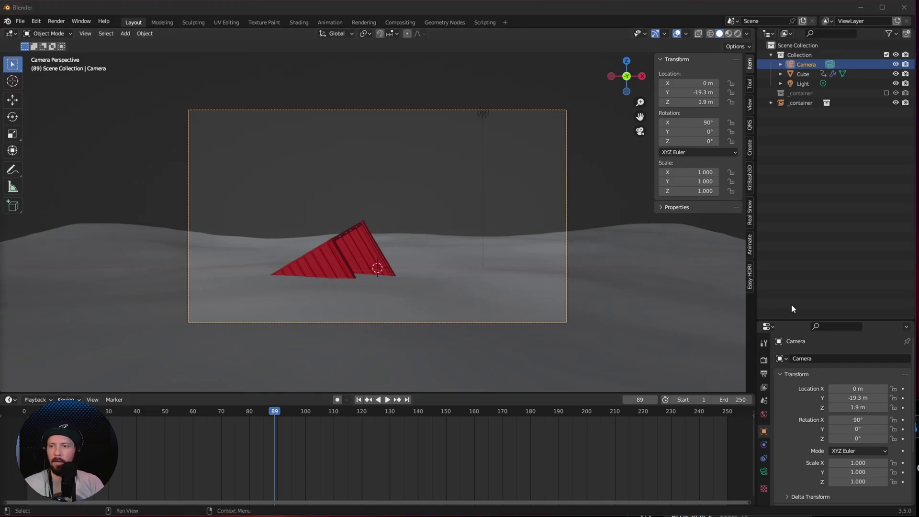
Set the output resolution to 3840 × 1440 px.
click(764, 360)
drag(786, 320, 786, 162)
click(764, 215)
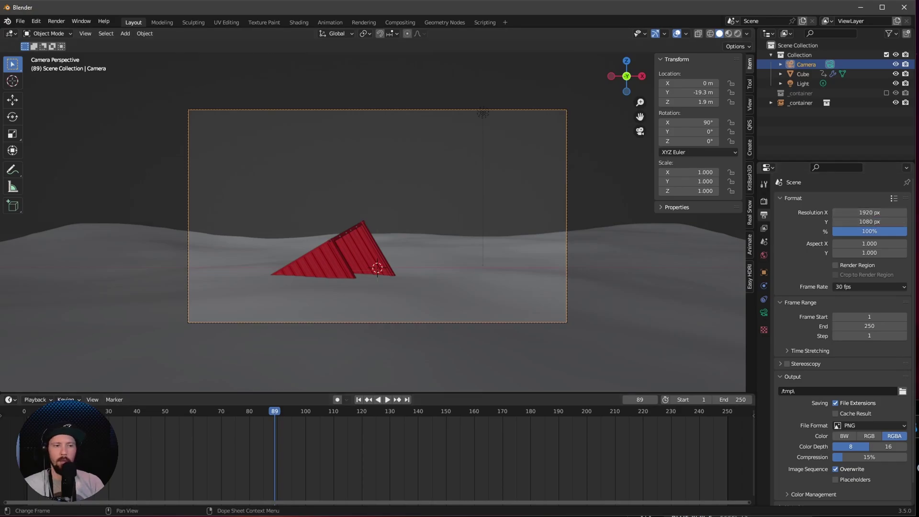
click(857, 213)
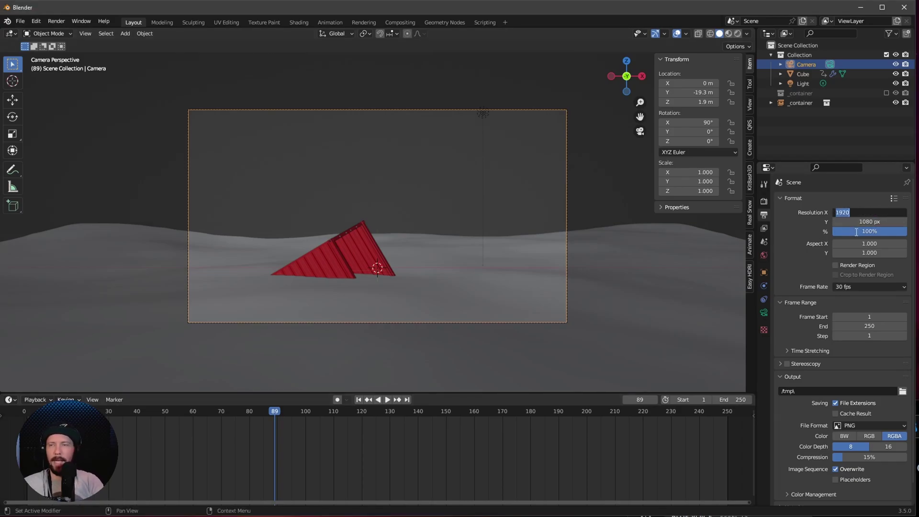
text(3840)
key(Tab)
text(14)
key(Return)
Play and scrub the animation to preview the wide framing, then stop.
key(shift+Left)
key(space)
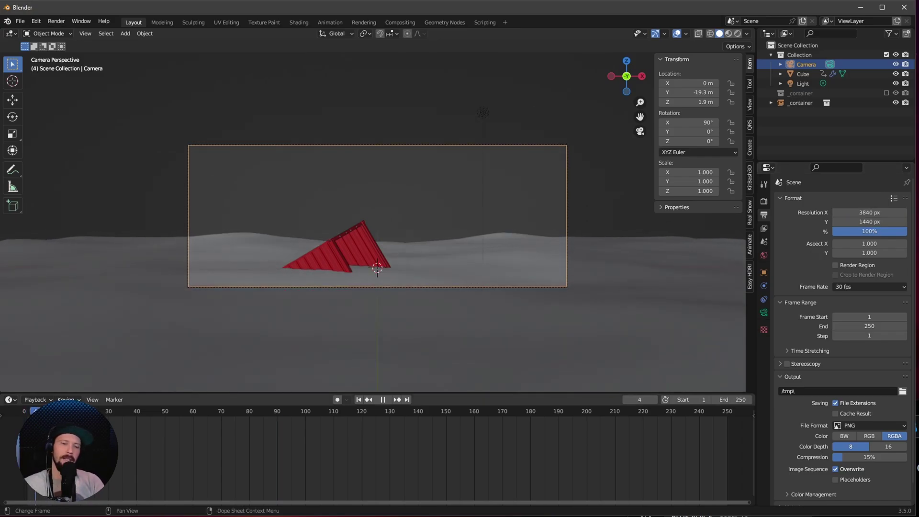
drag(287, 433, 46, 433)
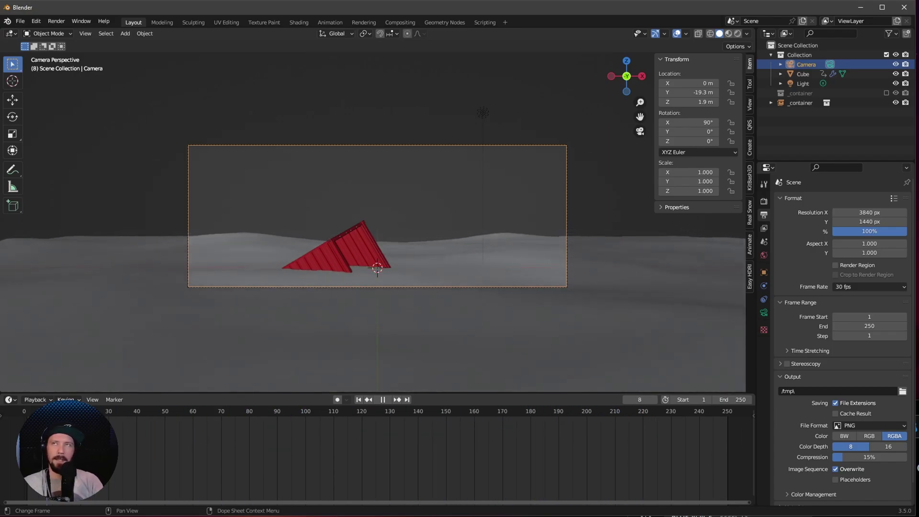
key(space)
Keyframe the container's Z location at frames 1 and 250.
click(764, 272)
click(802, 103)
key(shift+Left)
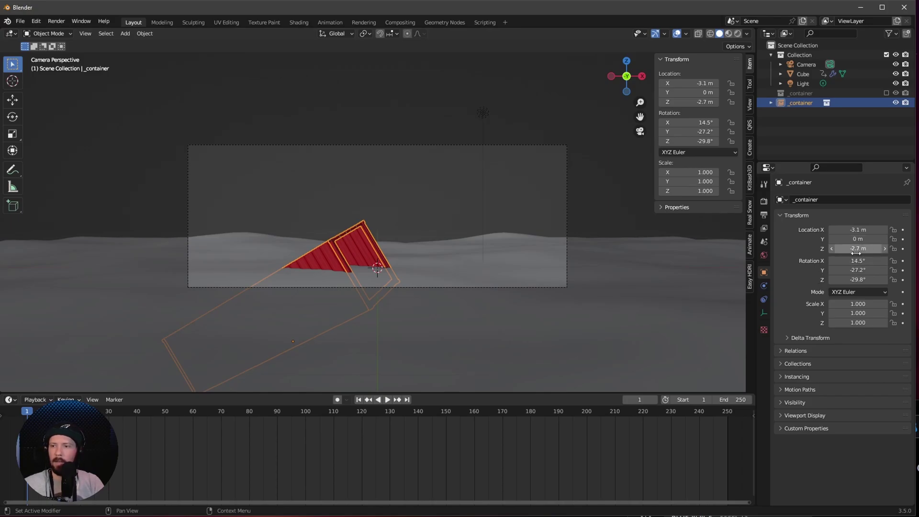
click(903, 249)
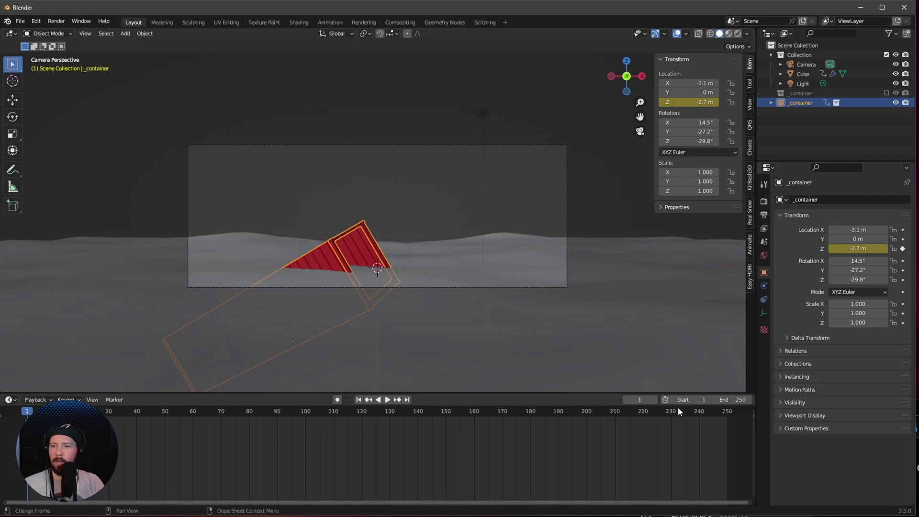
click(726, 415)
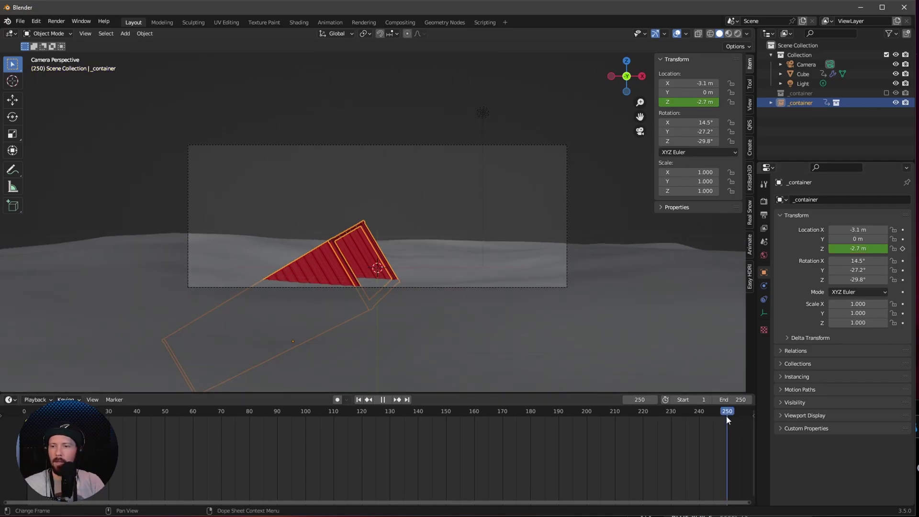
click(904, 249)
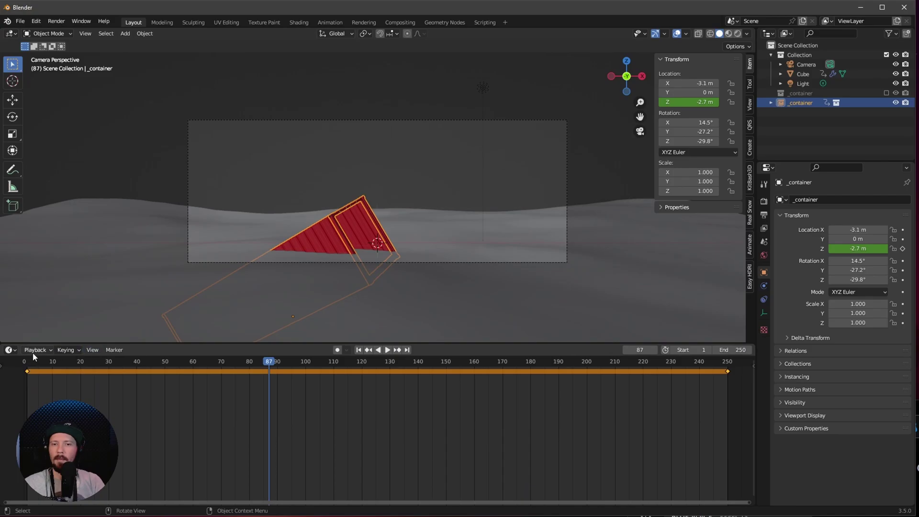
Switch the timeline to the Graph Editor and isolate the Z Location curve.
click(10, 350)
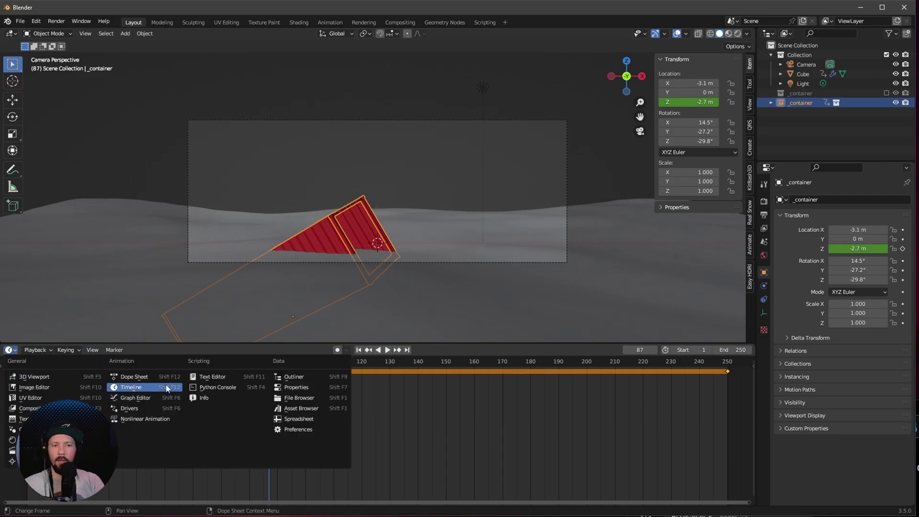
click(152, 398)
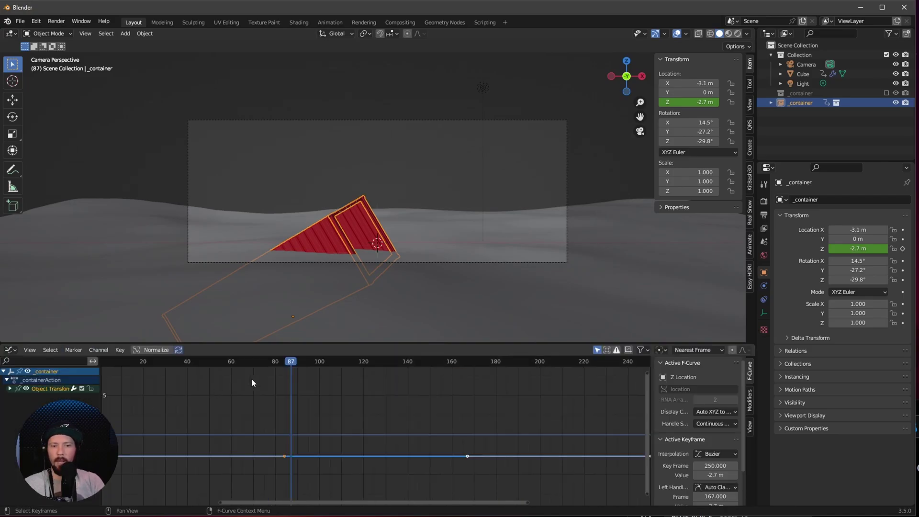
key(Home)
click(10, 388)
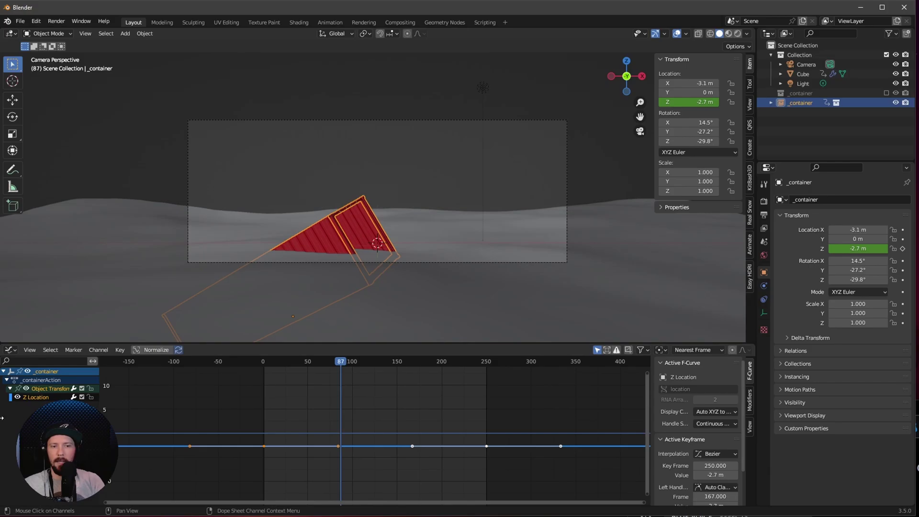
click(35, 397)
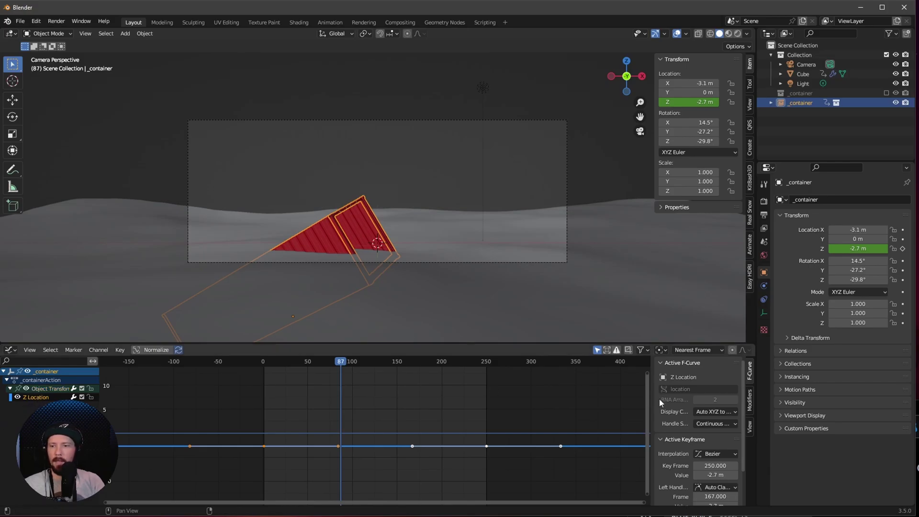
Add a Noise modifier to the Z Location curve and scrub to preview.
click(750, 406)
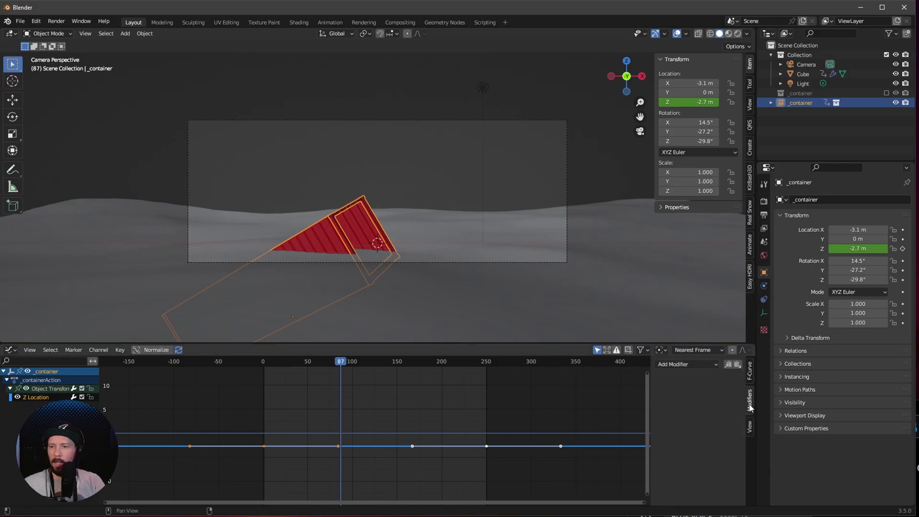
click(687, 364)
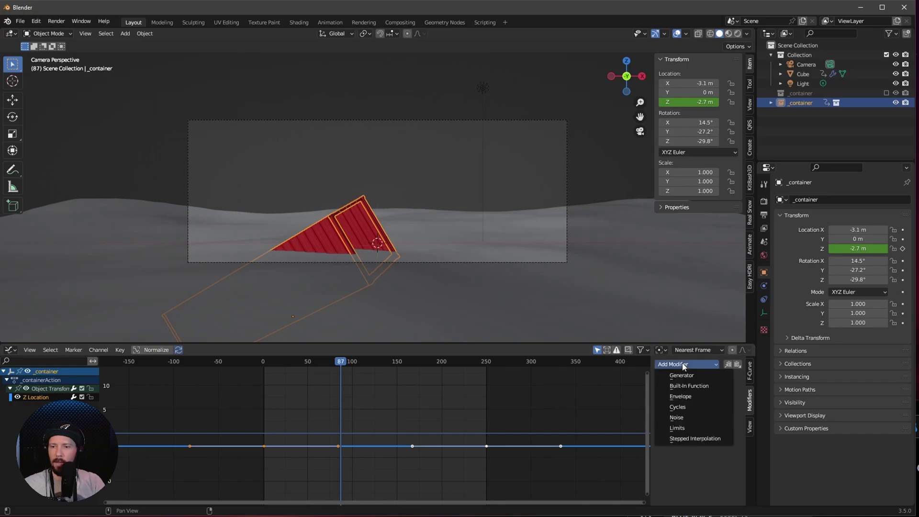
click(690, 415)
mouse_move(353, 377)
mouse_down()
mouse_move(380, 366)
mouse_move(285, 382)
mouse_move(366, 377)
mouse_up()
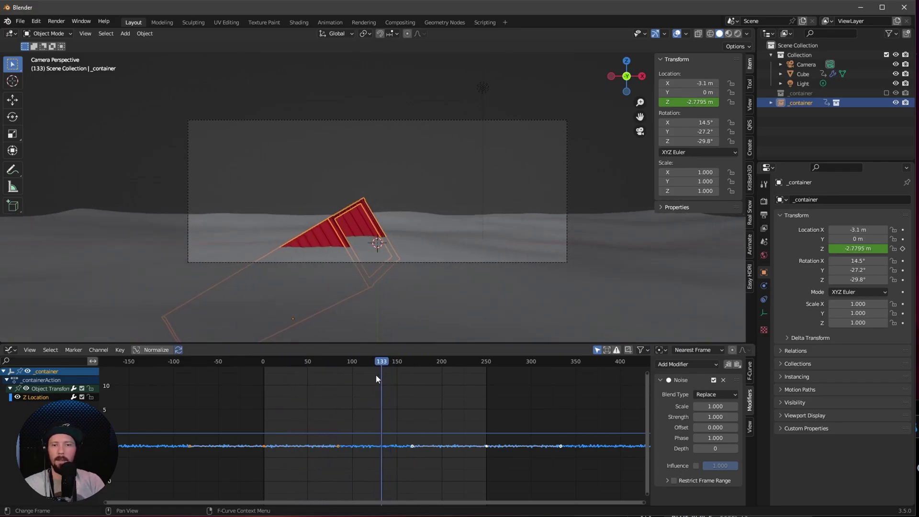
mouse_move(374, 375)
mouse_down()
mouse_move(332, 381)
mouse_move(368, 379)
mouse_up()
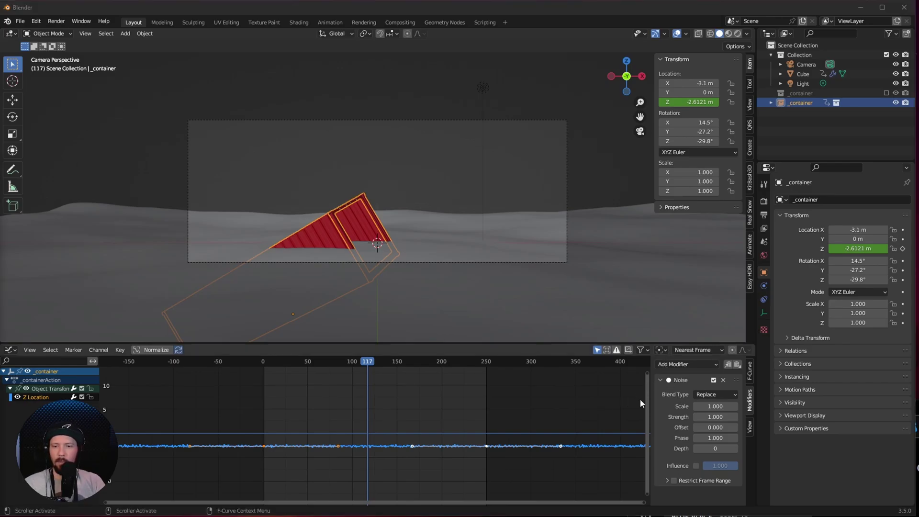
Set the noise Scale 110, Strength -0.8 and Phase 26.6.
click(716, 407)
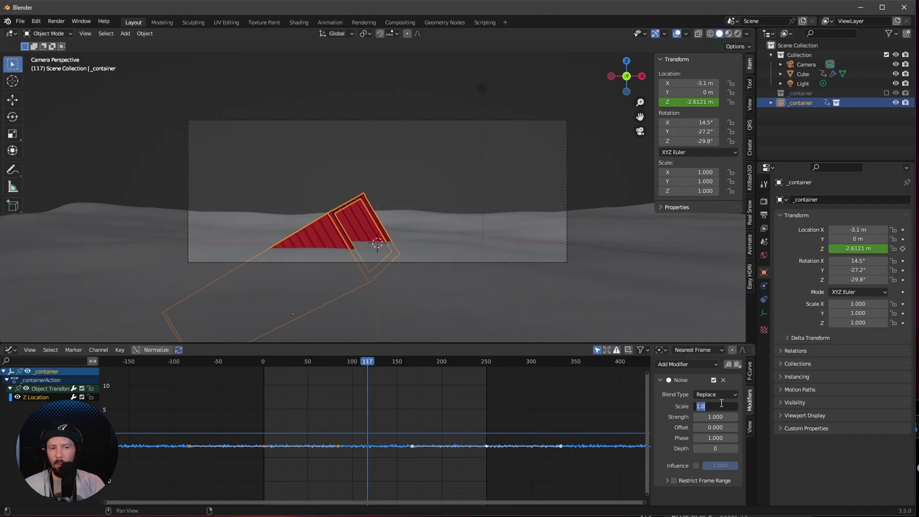
key(Return)
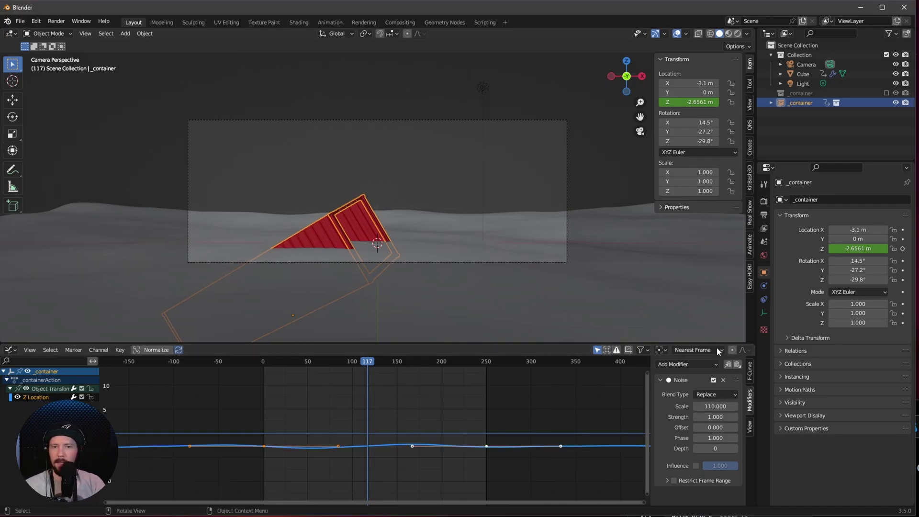
click(724, 417)
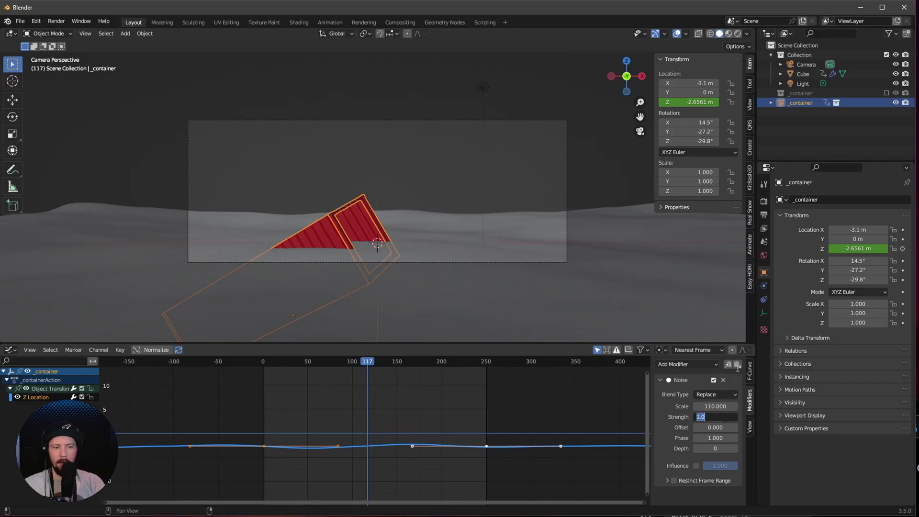
text(-0.8)
key(Return)
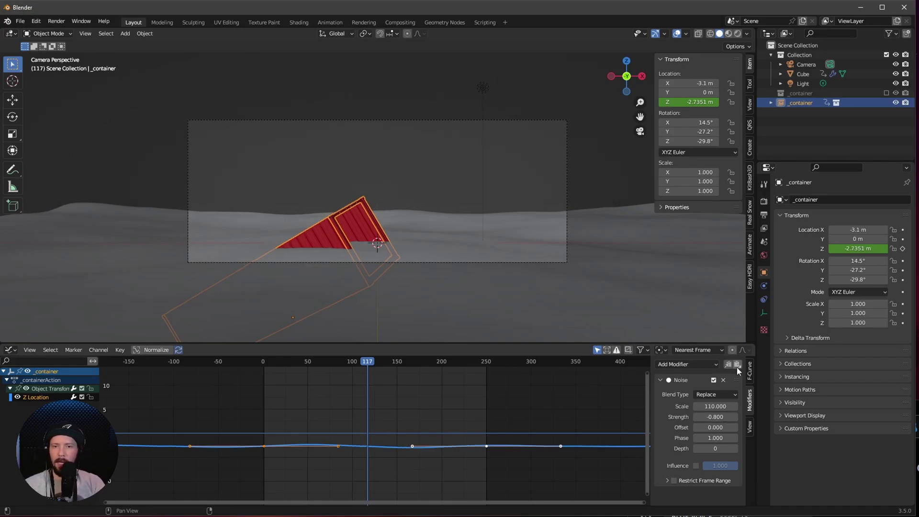
click(723, 438)
text(26.6)
key(Return)
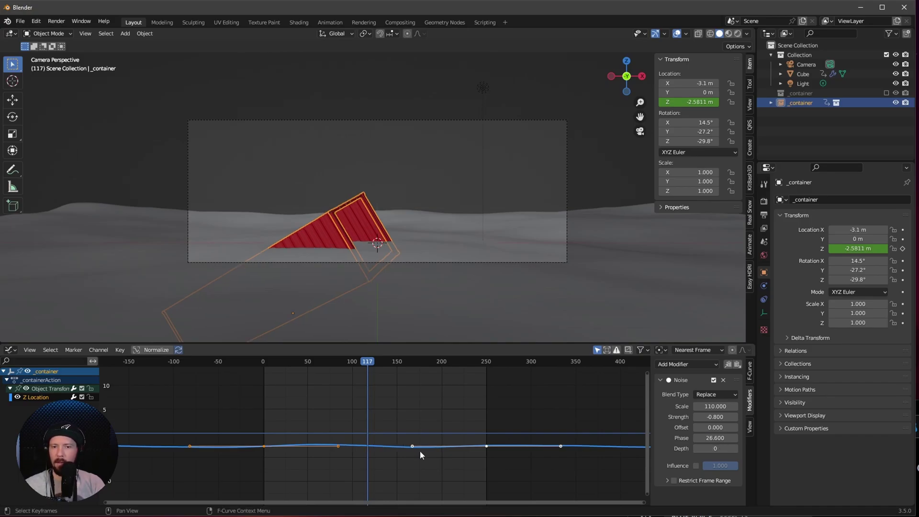
drag(370, 364, 385, 388)
Switch the bottom area to the Shader Editor and set the viewport to Rendered shading.
click(10, 350)
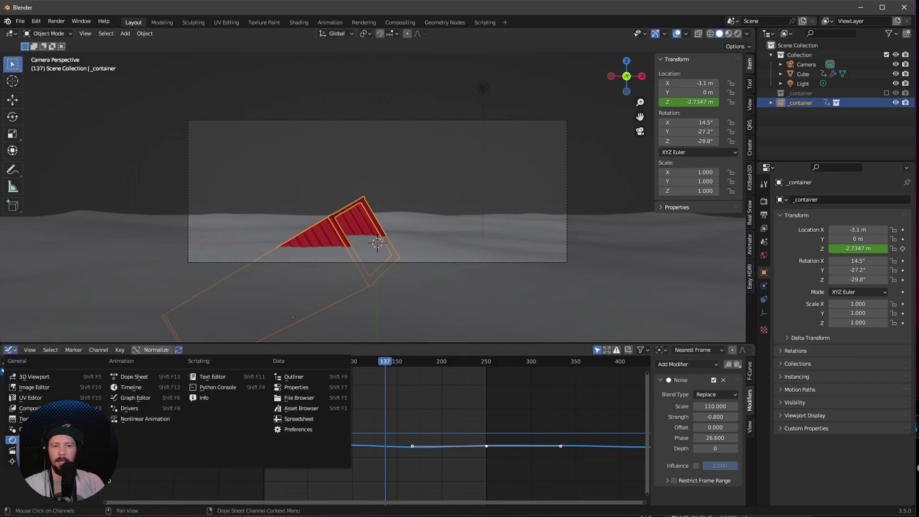
click(28, 440)
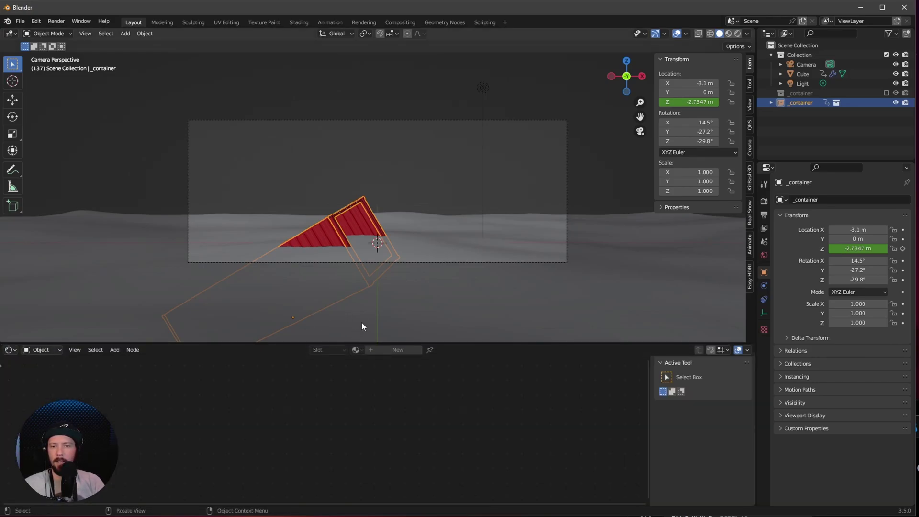
key(z)
click(402, 228)
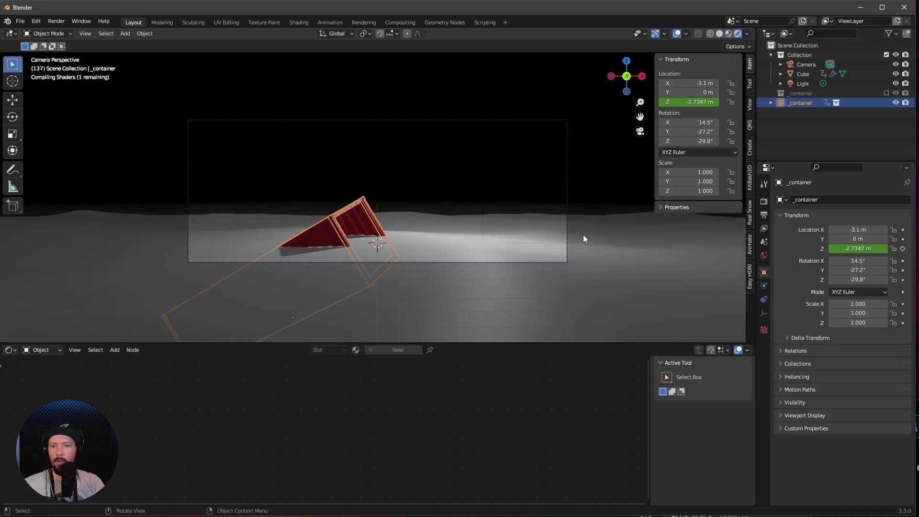
Change the render engine to Cycles.
click(765, 201)
click(855, 199)
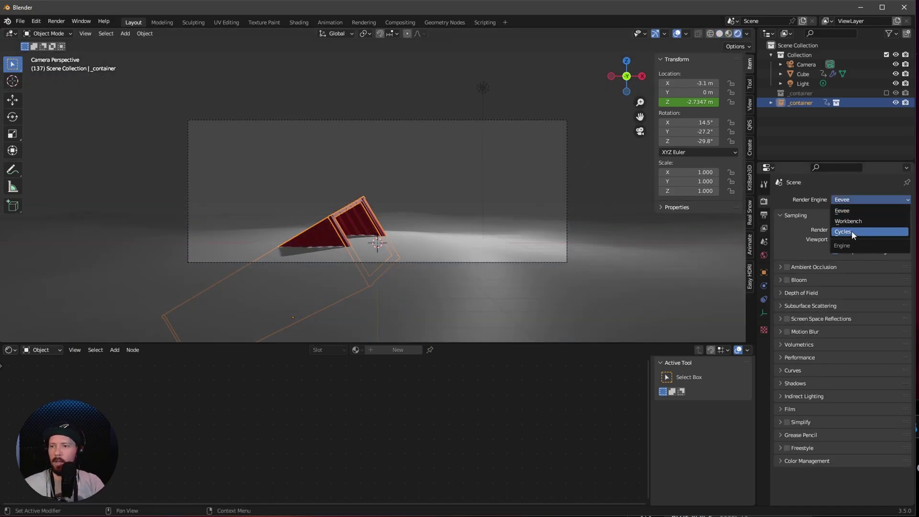
click(848, 231)
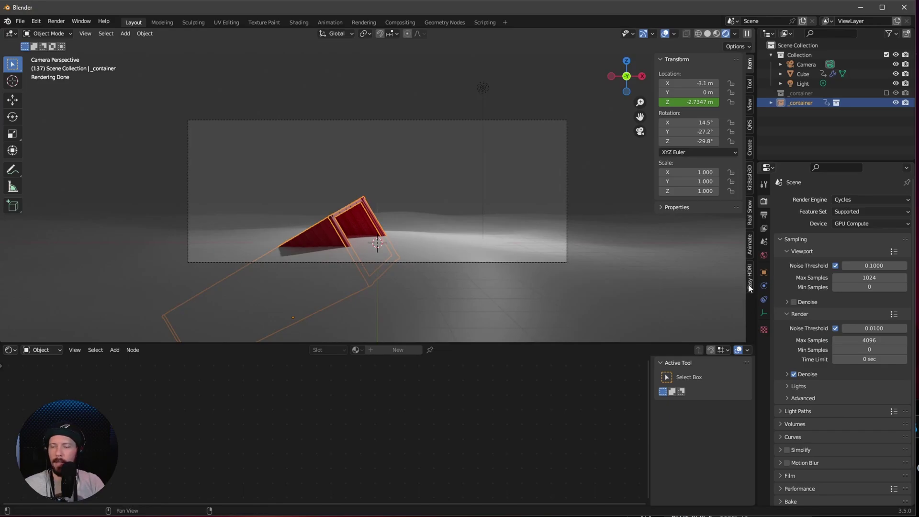
Load the_sky_is_on_fire_4k.hdr as the world HDRI through the Easy HDRI panel.
click(750, 292)
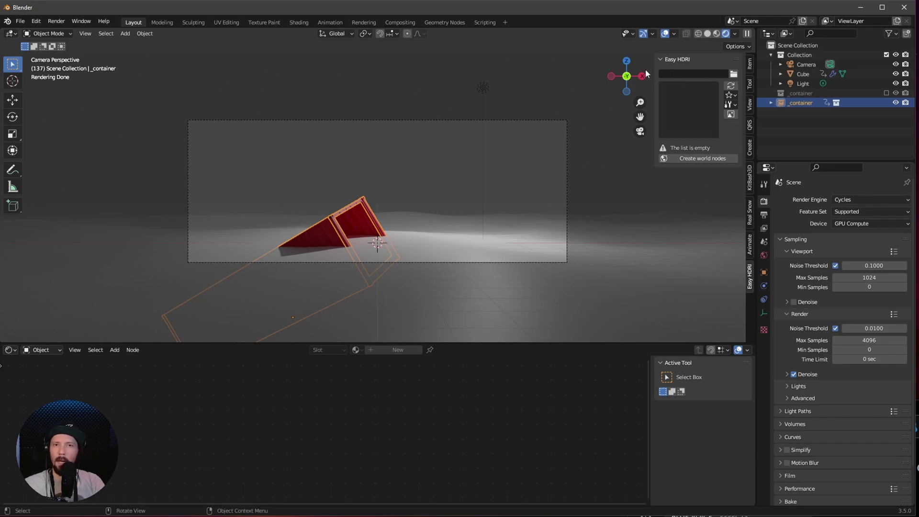
click(731, 95)
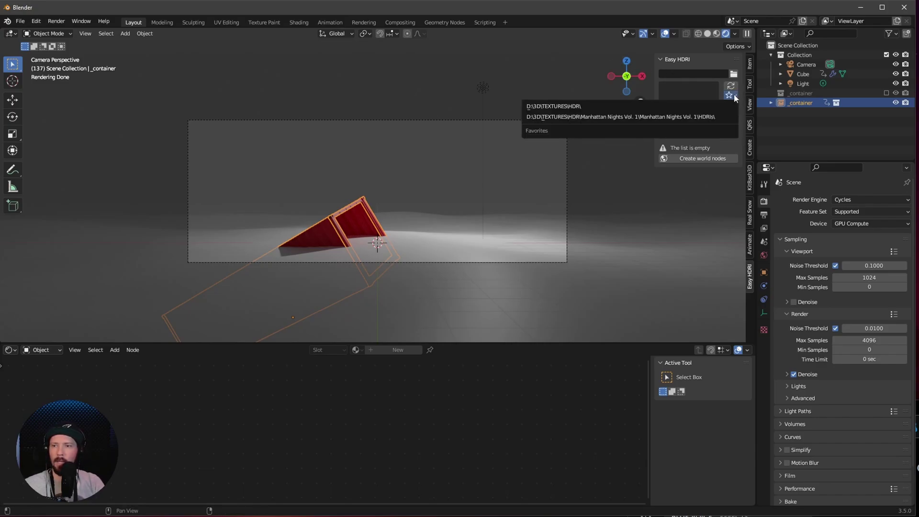
click(691, 106)
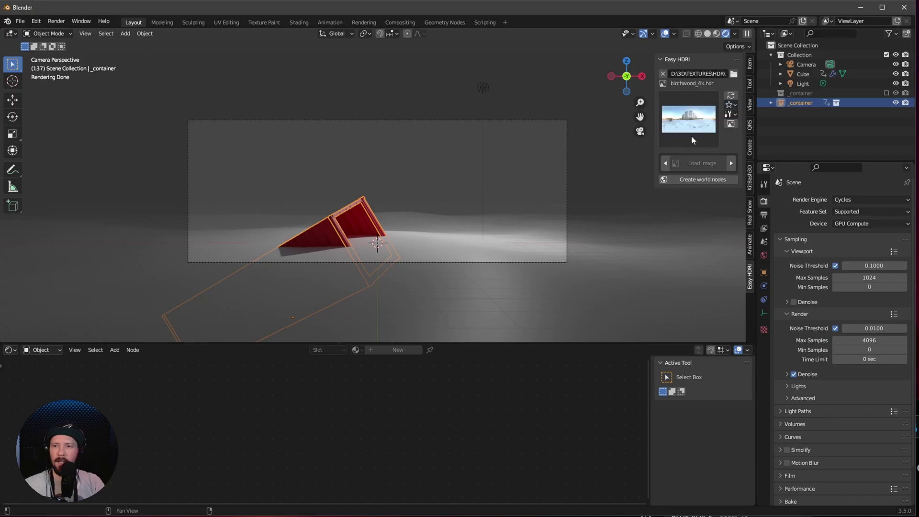
click(694, 180)
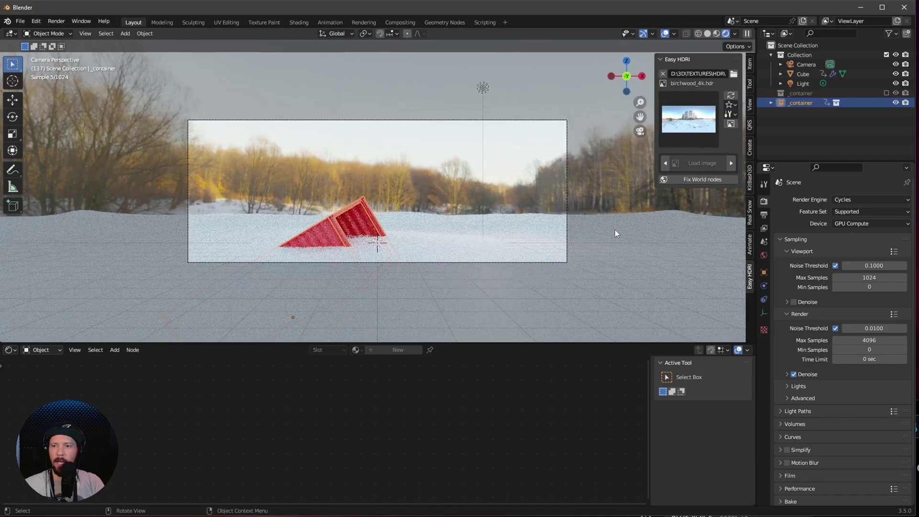
click(696, 126)
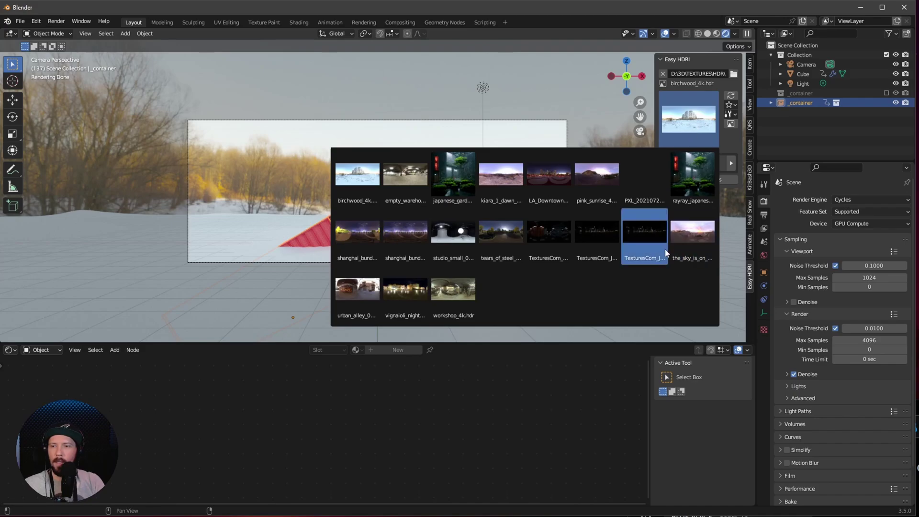
click(693, 232)
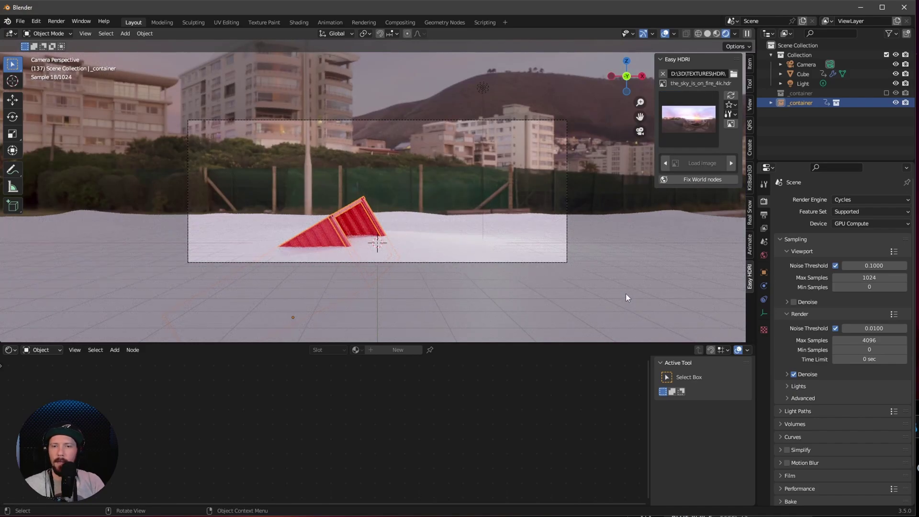
Show the world node tree and set the Mapping Rotation Z to -169°.
click(47, 353)
click(53, 373)
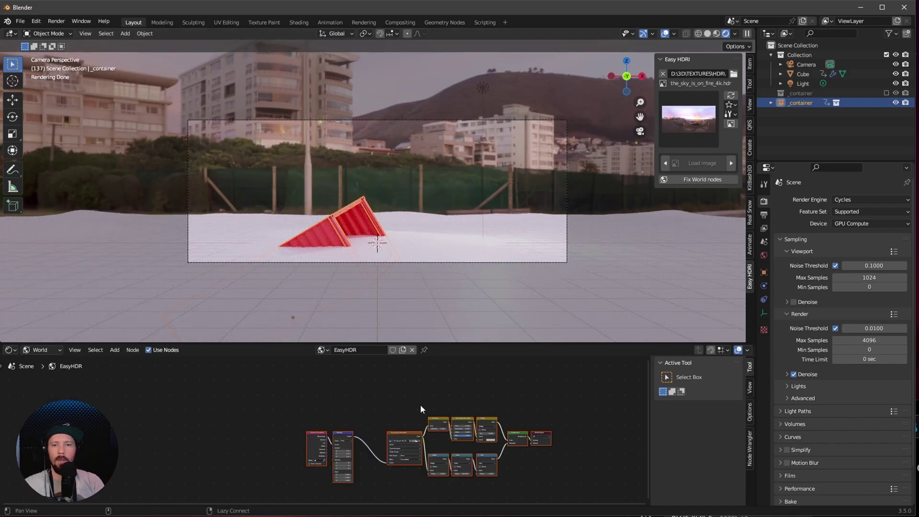
middle_drag(304, 428, 352, 389)
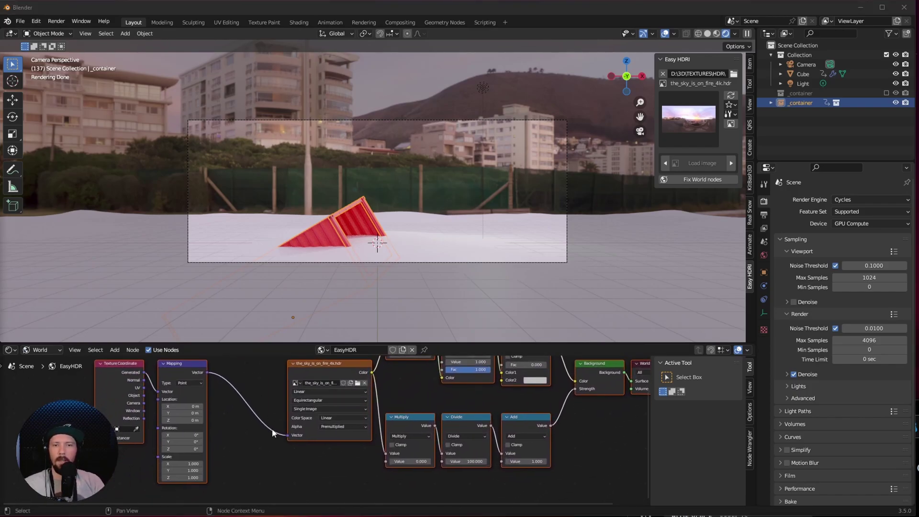
ctrl+middle_drag(255, 451, 306, 434)
click(241, 447)
text(-1)
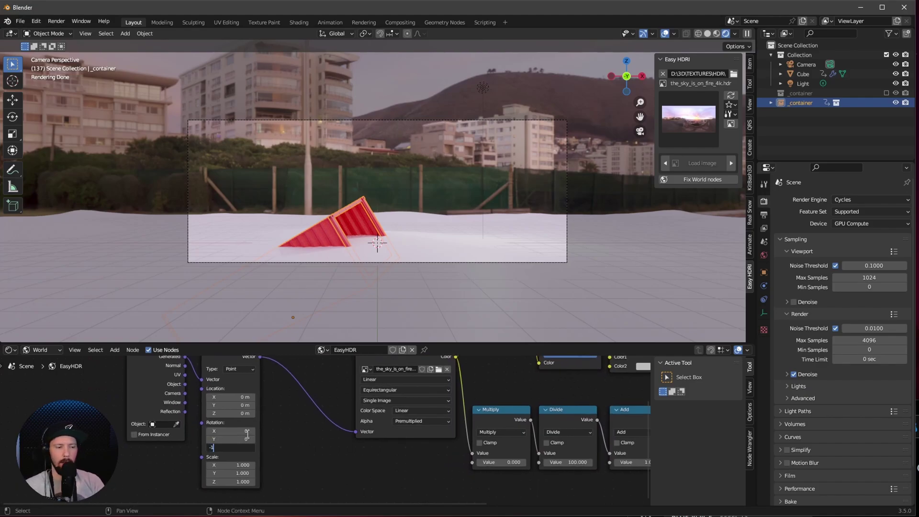
text(69)
key(Return)
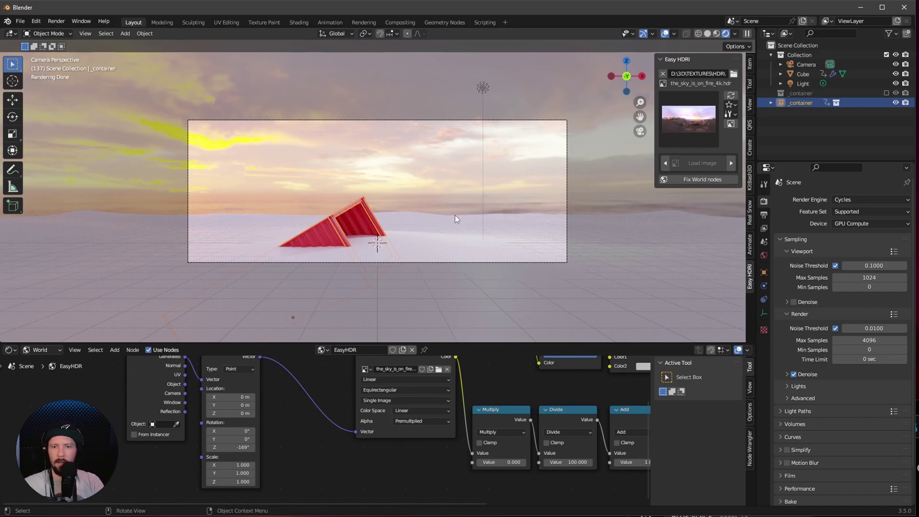
Return to camera view and tilt the sky's Mapping Rotation X to 1.8°.
middle_drag(455, 217, 391, 253)
key(KP_0)
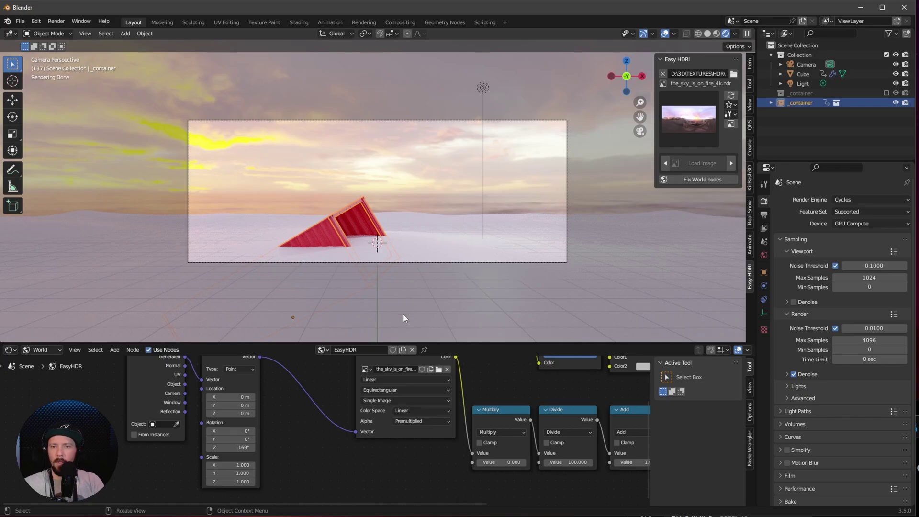
click(249, 432)
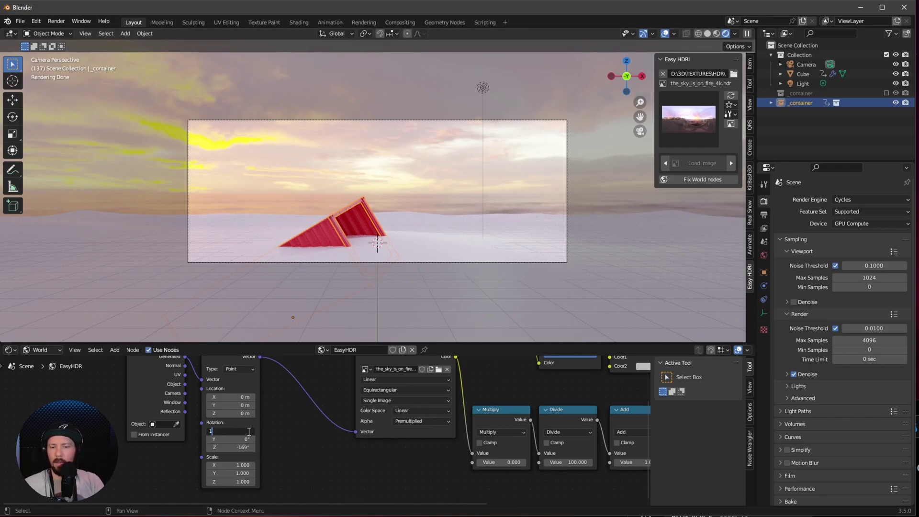
text(1.8)
key(Return)
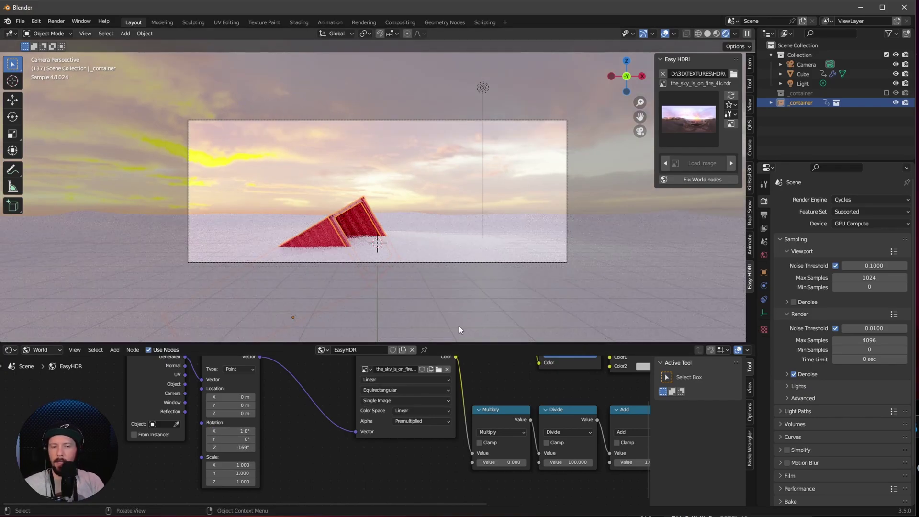
Lower the world's Add node Value to 0.1.
ctrl+scroll(403, 418, right, 5)
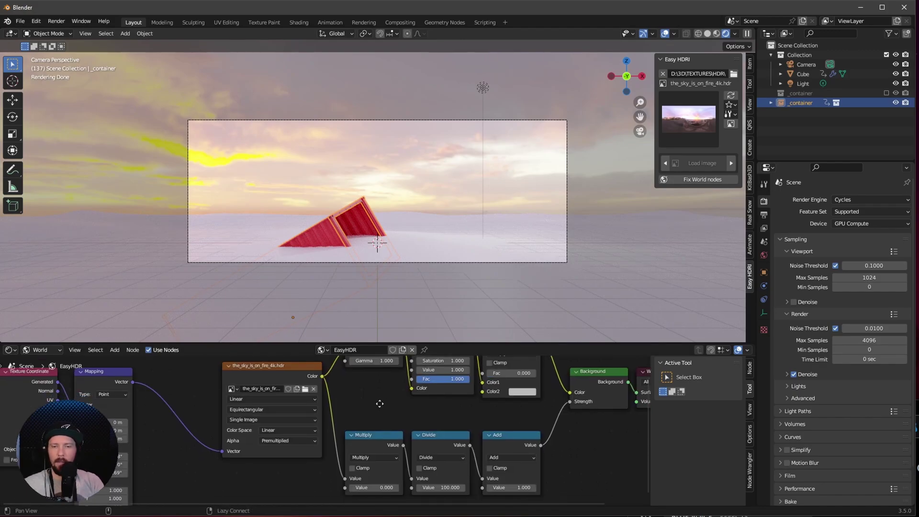
shift+scroll(418, 422, down, 2)
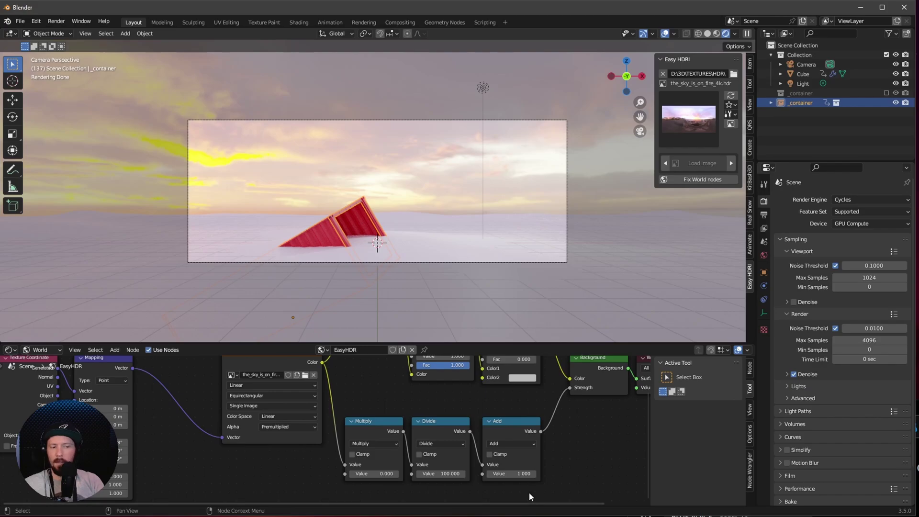
double_click(525, 474)
text(0.1)
key(Return)
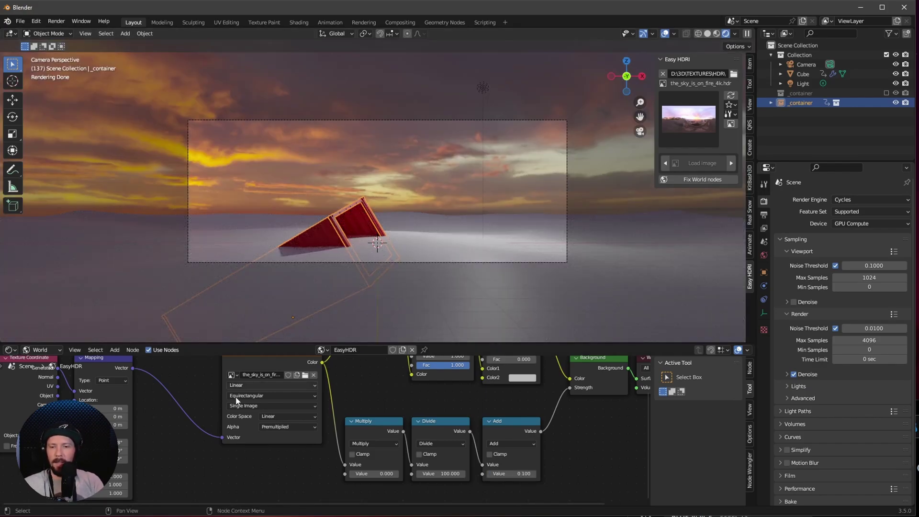
click(42, 352)
Switch to object materials, select the ocean plane, and rename its material M_ocean.
click(53, 361)
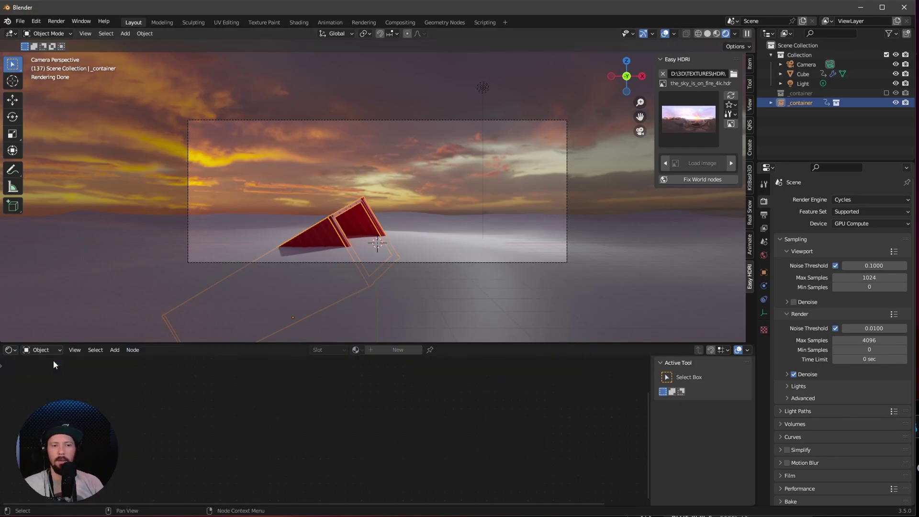
click(427, 242)
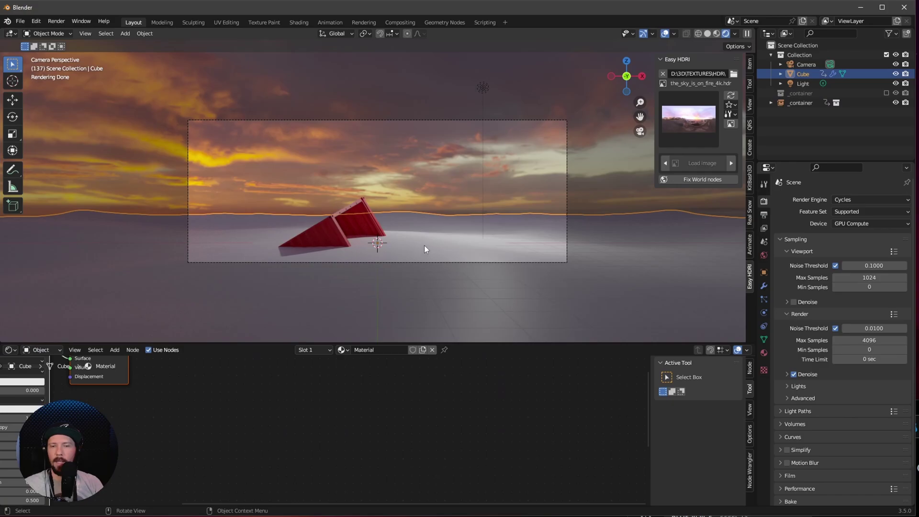
scroll(378, 290, down, 1)
middle_drag(251, 385, 346, 405)
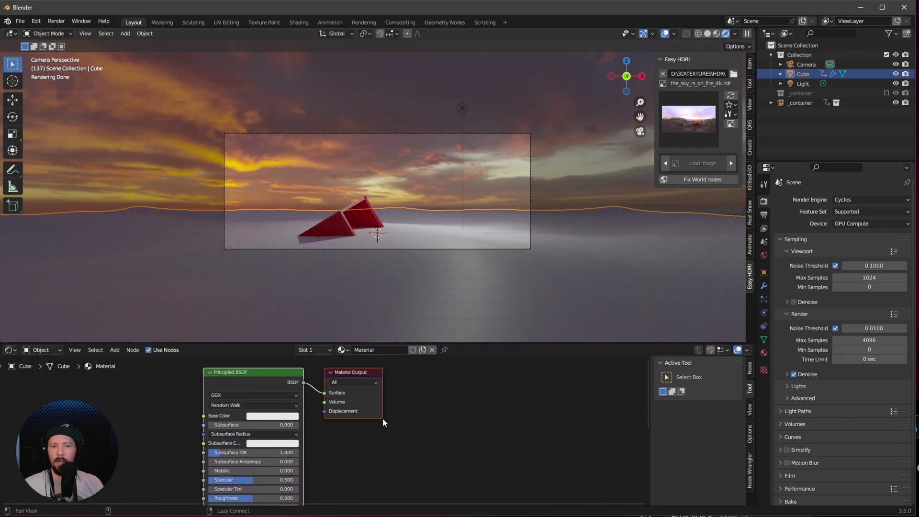
scroll(326, 421, down, 1)
click(381, 350)
text(M_ocean)
key(Return)
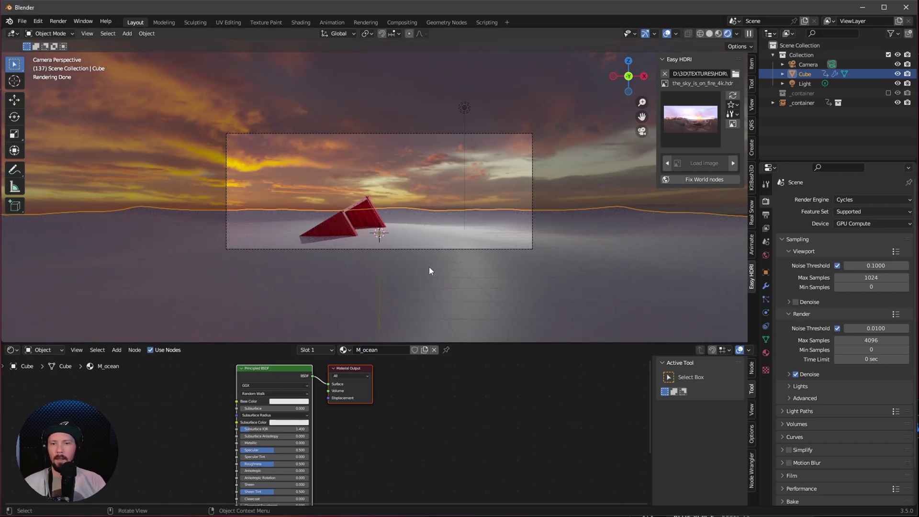
Make the ocean material's base colour black and its roughness 0.
click(293, 402)
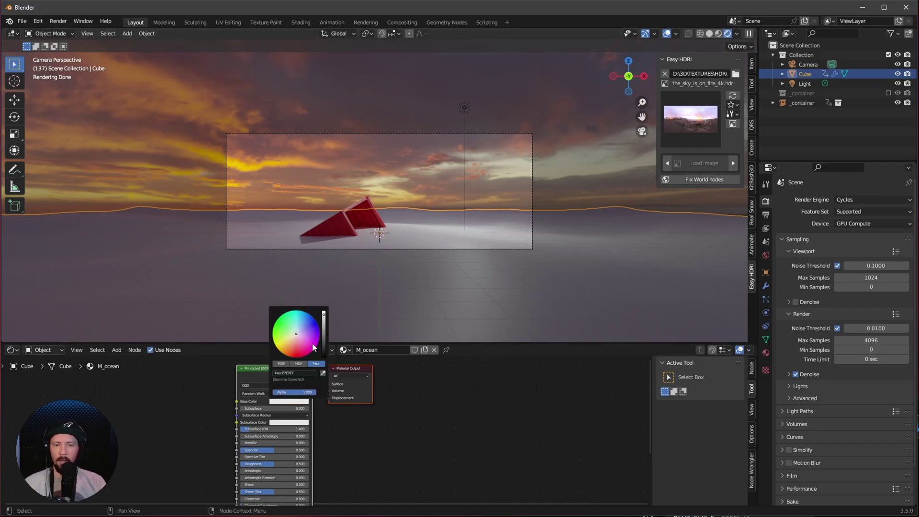
drag(323, 314, 323, 357)
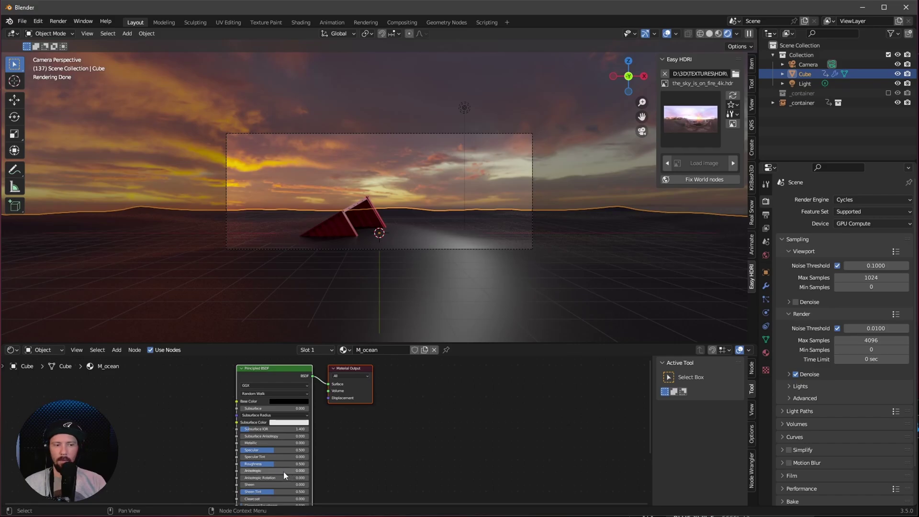
drag(274, 466, 208, 465)
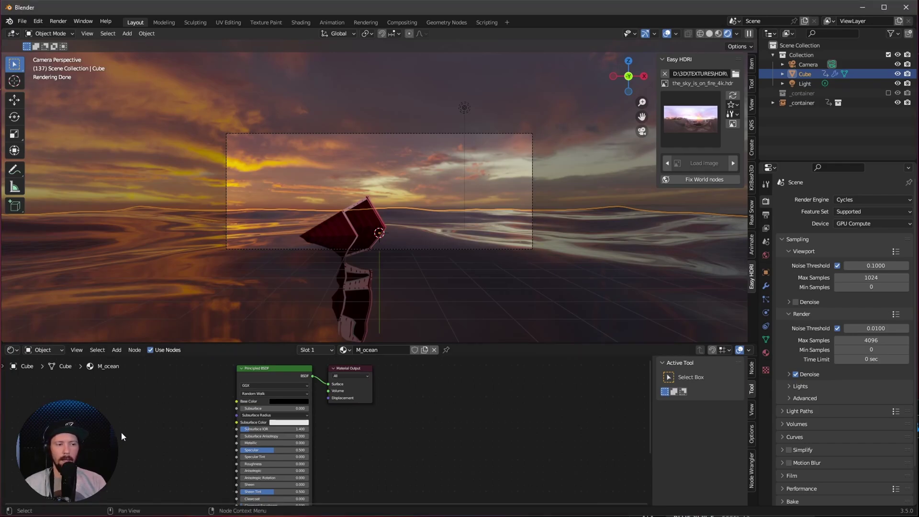
Add a Noise Texture feeding a Bump node into the Principled BSDF Normal.
key(shift+a)
text(noise)
key(Return)
click(186, 462)
middle_drag(187, 462, 182, 435)
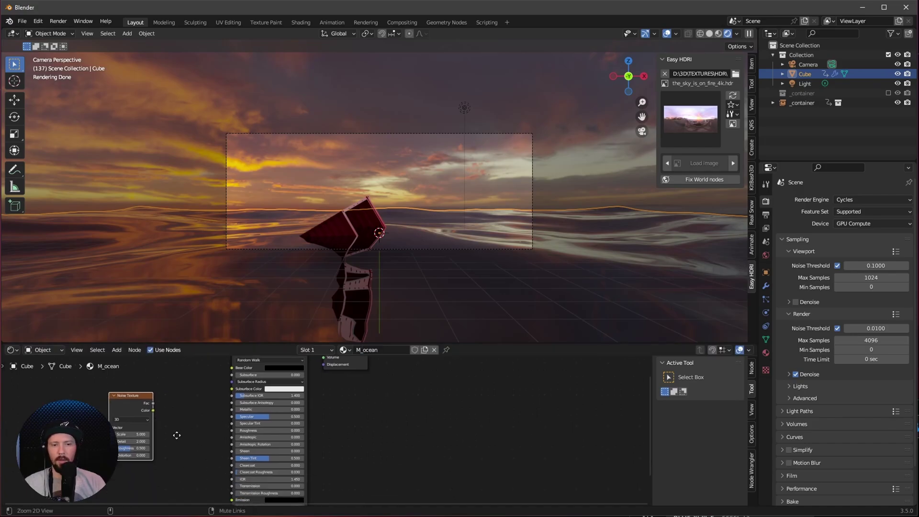
scroll(182, 435, up, 2)
drag(130, 401, 166, 430)
text(bump)
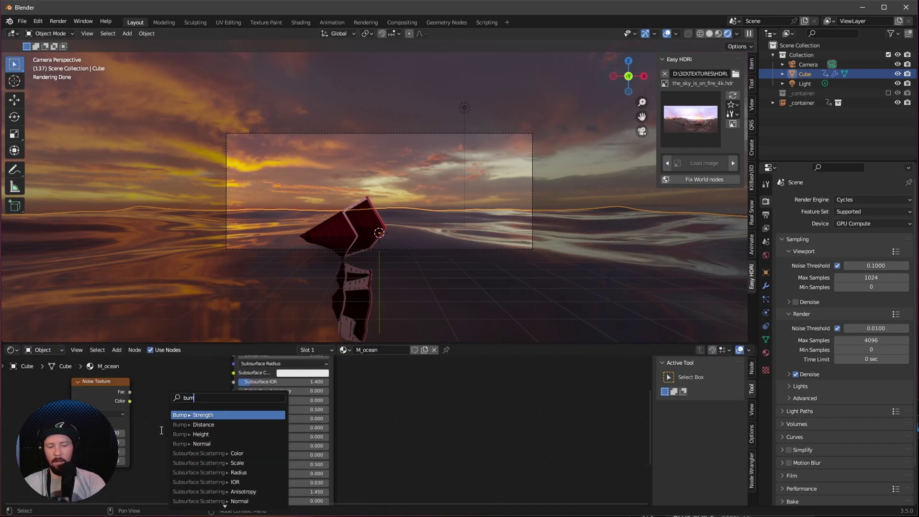
click(227, 435)
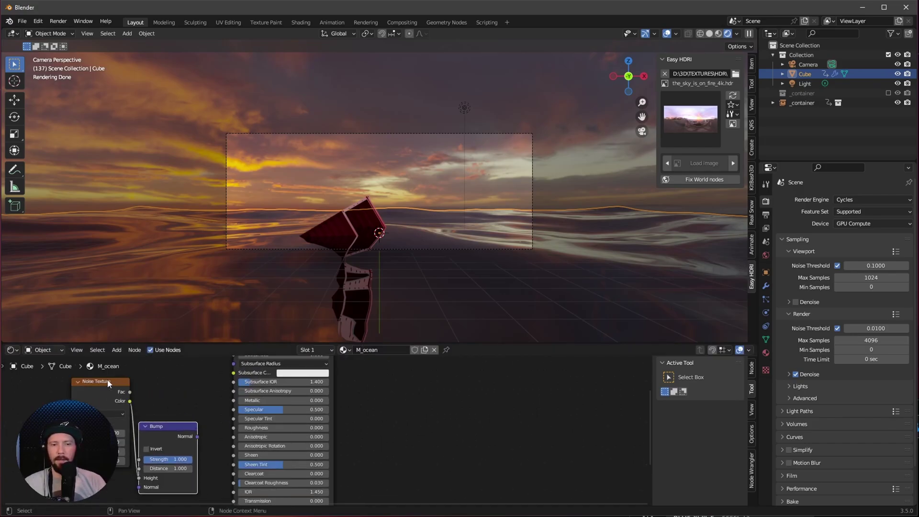
drag(157, 378, 198, 456)
Set the noise Scale to 3.4 and the bump Strength to 0.1.
scroll(196, 458, up, 1)
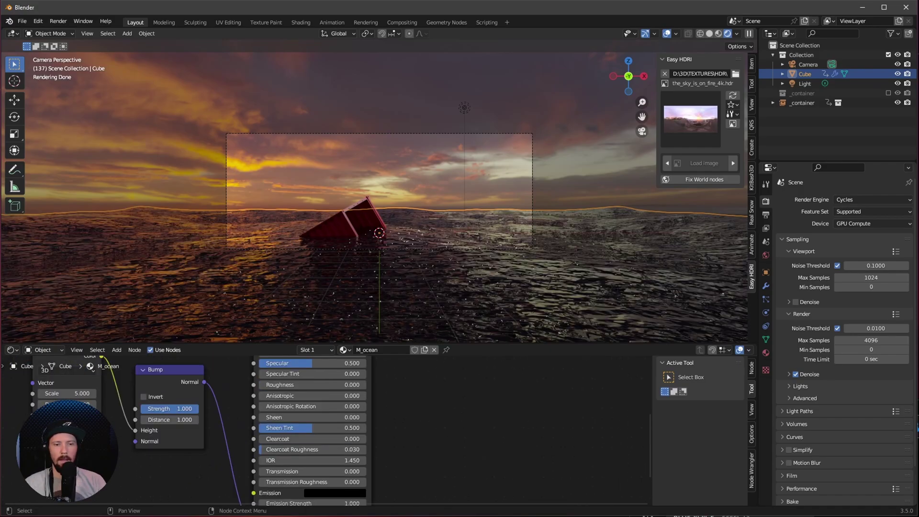
click(86, 394)
text(3.4)
key(Return)
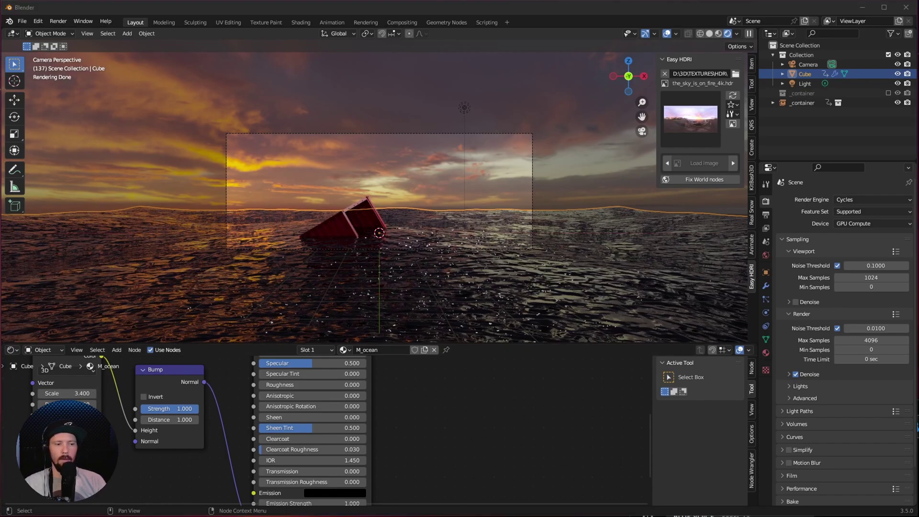
click(194, 409)
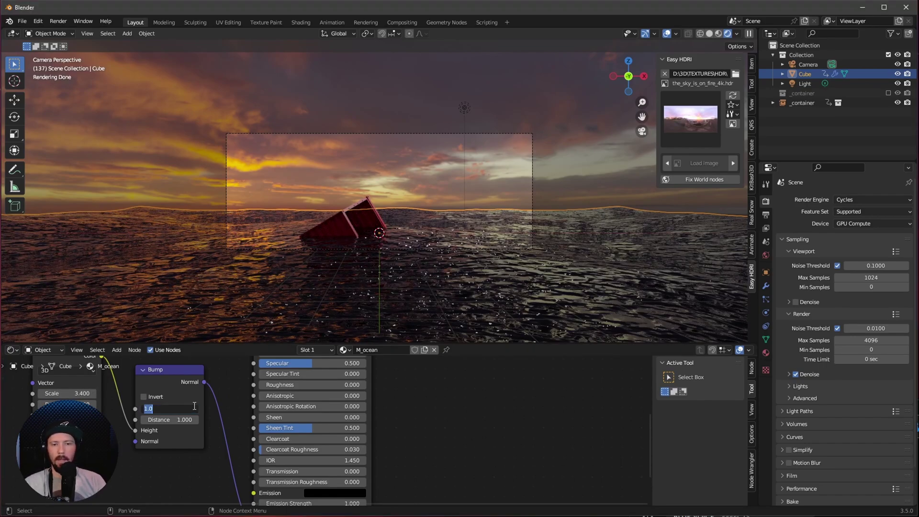
text(.1)
key(Return)
Select the Camera and show its lens and depth of field settings.
click(809, 64)
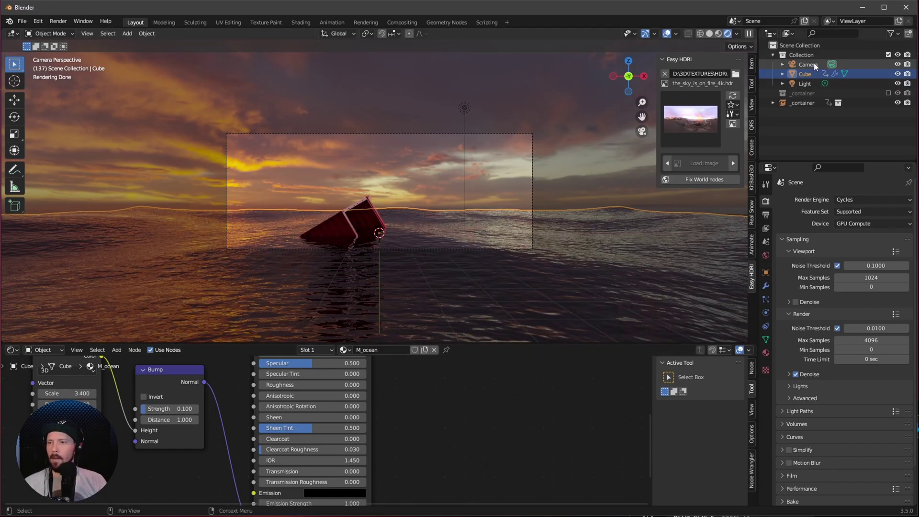
click(766, 313)
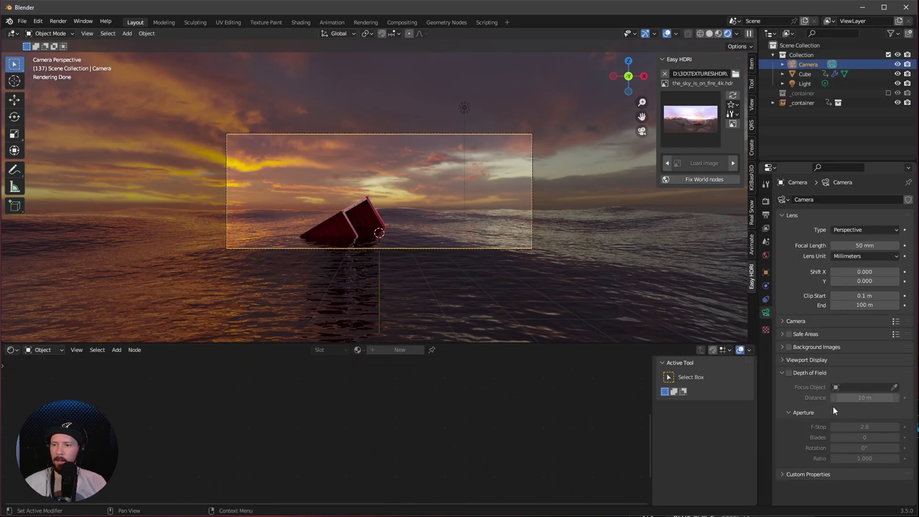
click(789, 373)
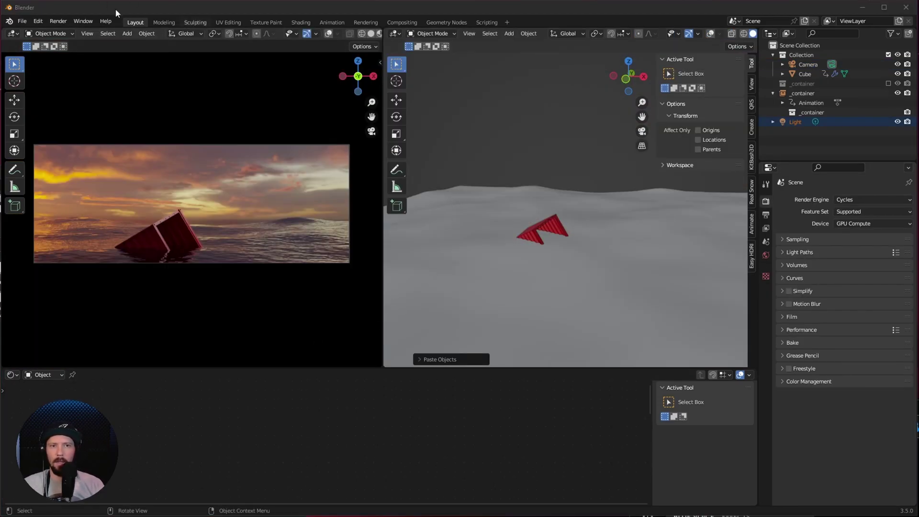
Add a cube and set all three of its dimensions to 76 m.
click(599, 307)
key(shift+a)
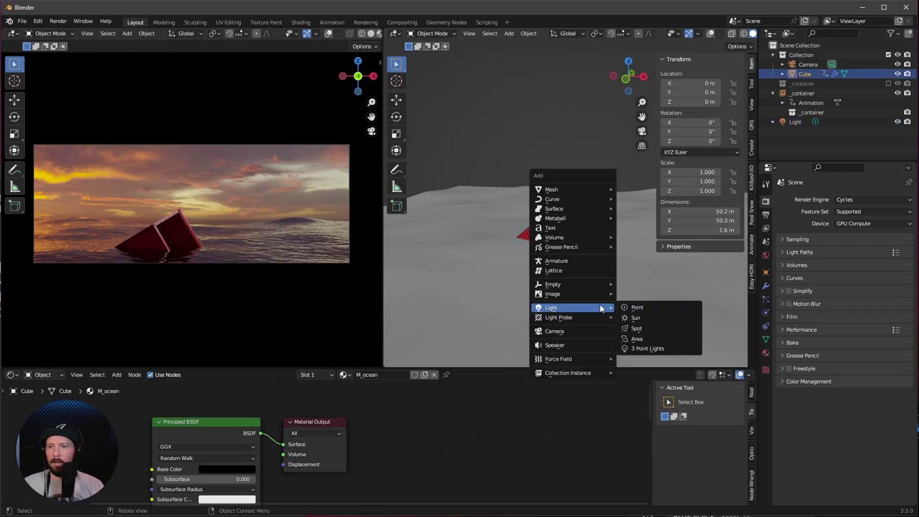
mouse_move(584, 190)
click(649, 198)
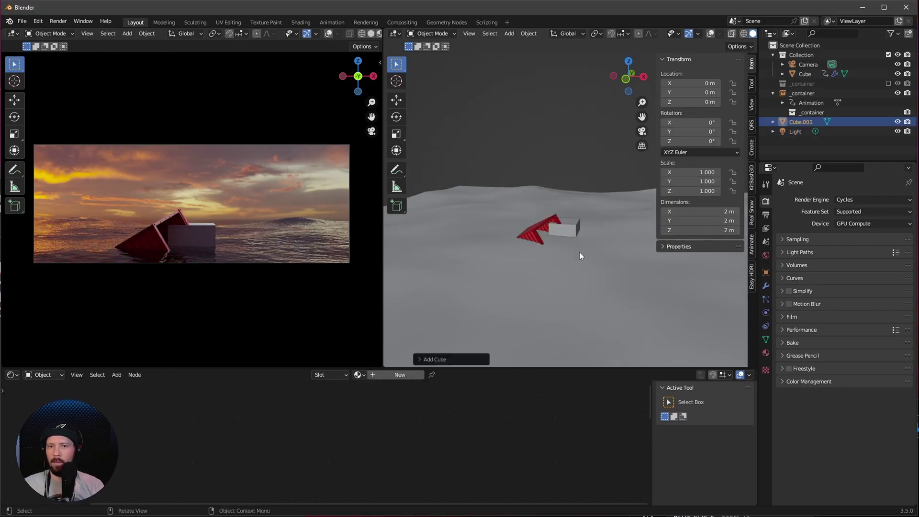
click(718, 211)
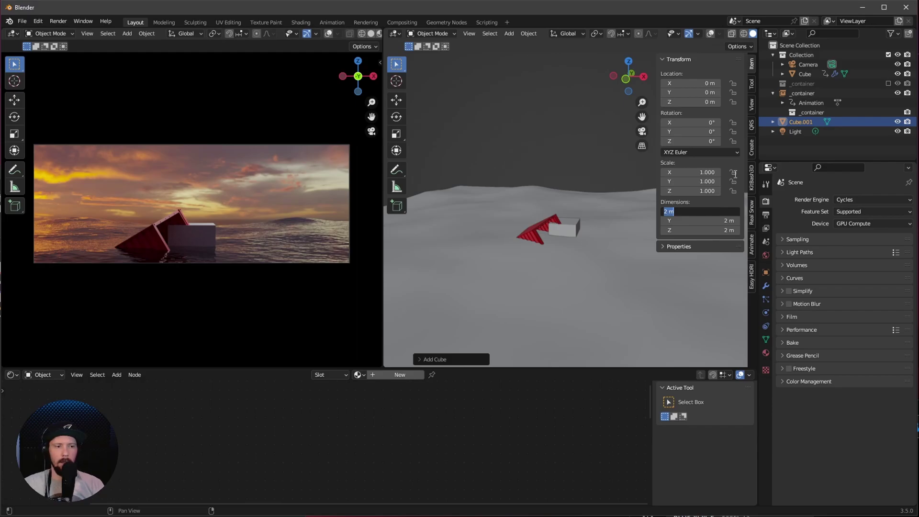
drag(704, 211, 705, 243)
text(76)
key(Return)
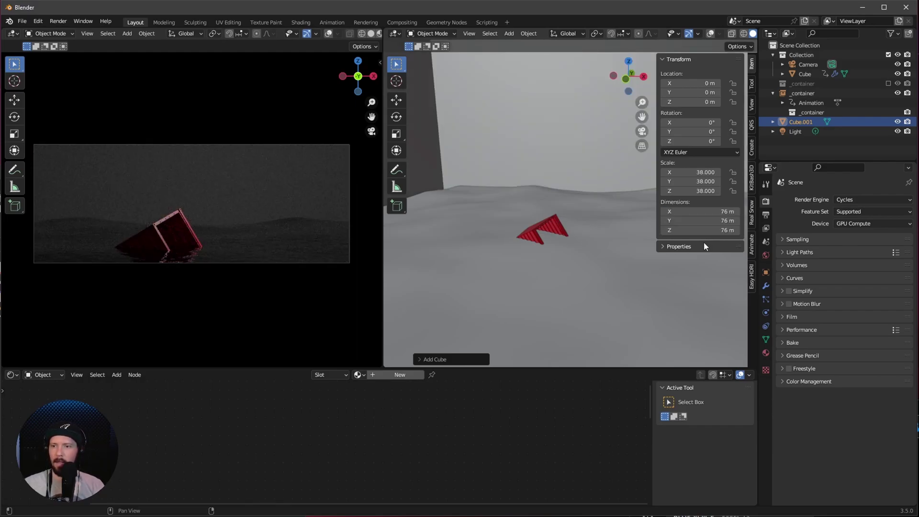
Give the cube a new material, delete its Principled BSDF, and search for a volume node.
click(398, 375)
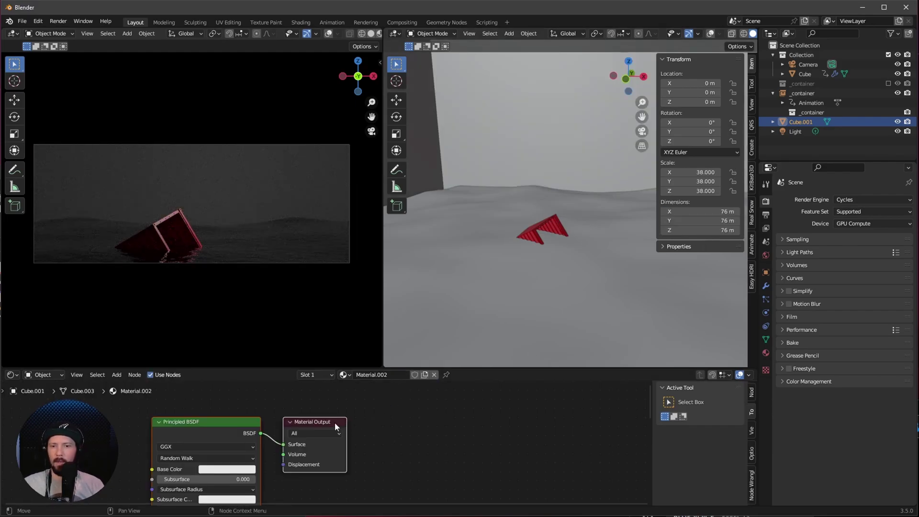
key(x)
scroll(324, 426, down, 1)
key(shift+a)
text(vc)
key(BackSpace)
Add a Volume Scatter node and connect it to the Material Output Volume.
text(ol)
click(286, 427)
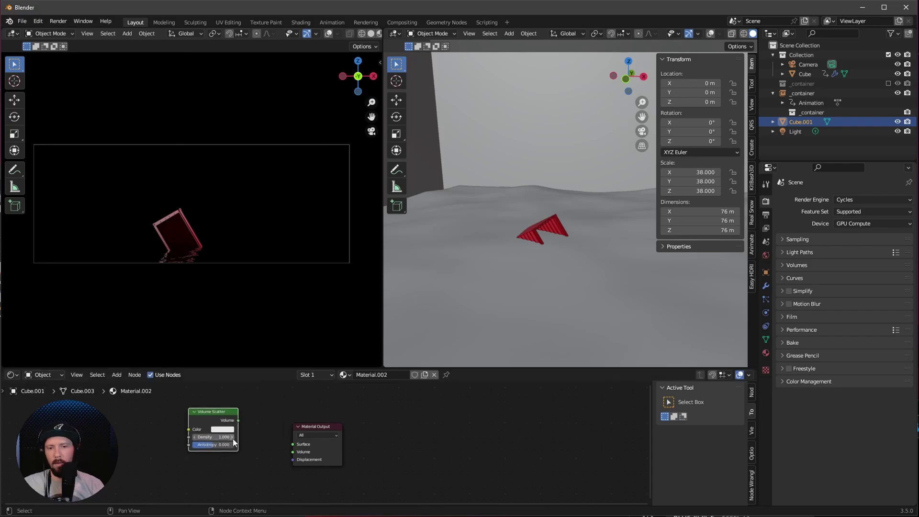
drag(239, 420, 292, 453)
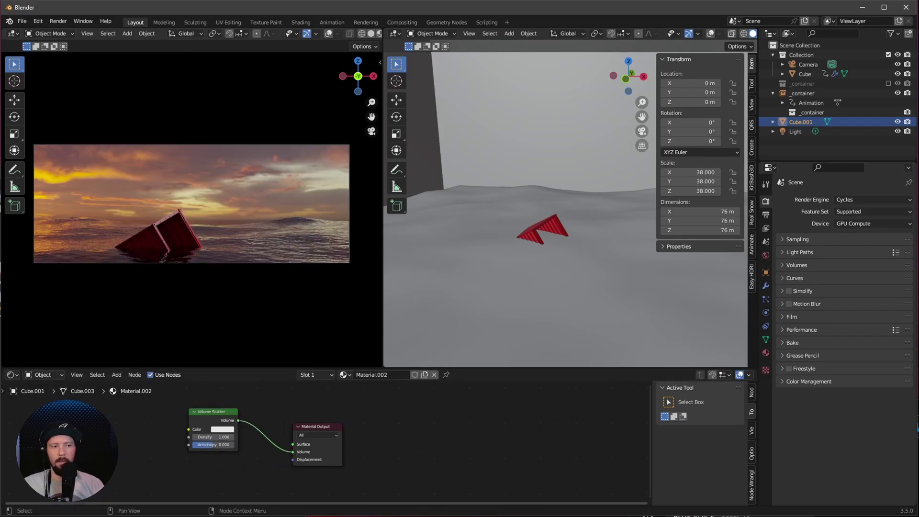
middle_drag(248, 465, 286, 477)
scroll(316, 442, up, 2)
Make the scatter colour grey with Density 0.15 and Anisotropy 0.25.
click(272, 429)
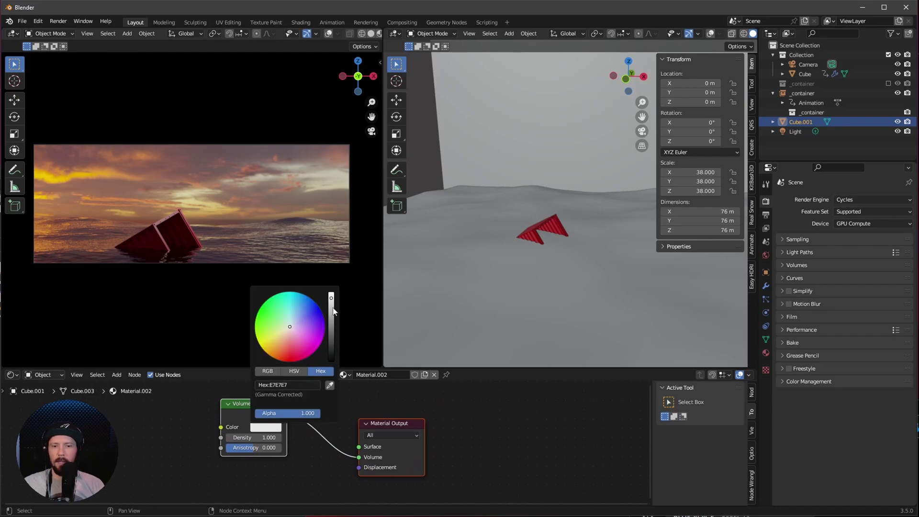
drag(334, 311, 332, 330)
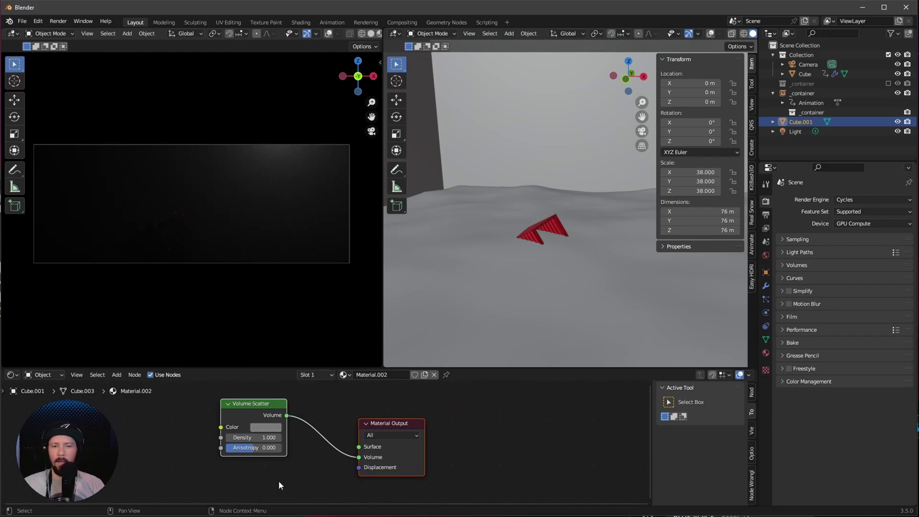
click(258, 437)
key(BackSpace)
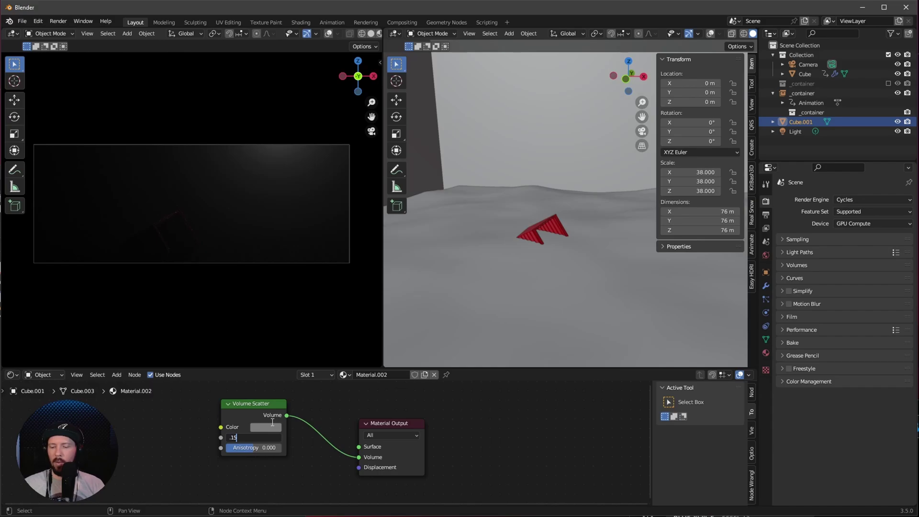
text(.15)
key(Return)
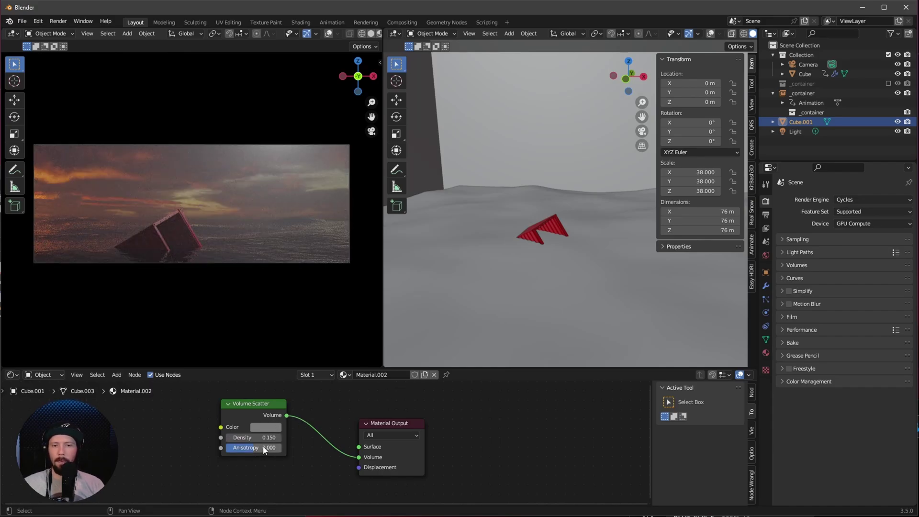
click(264, 448)
key(BackSpace)
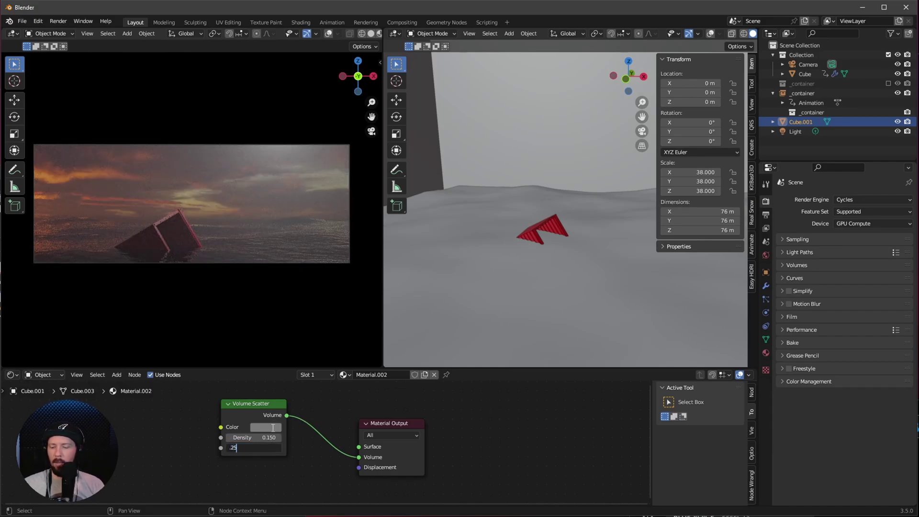
text(.25)
key(Return)
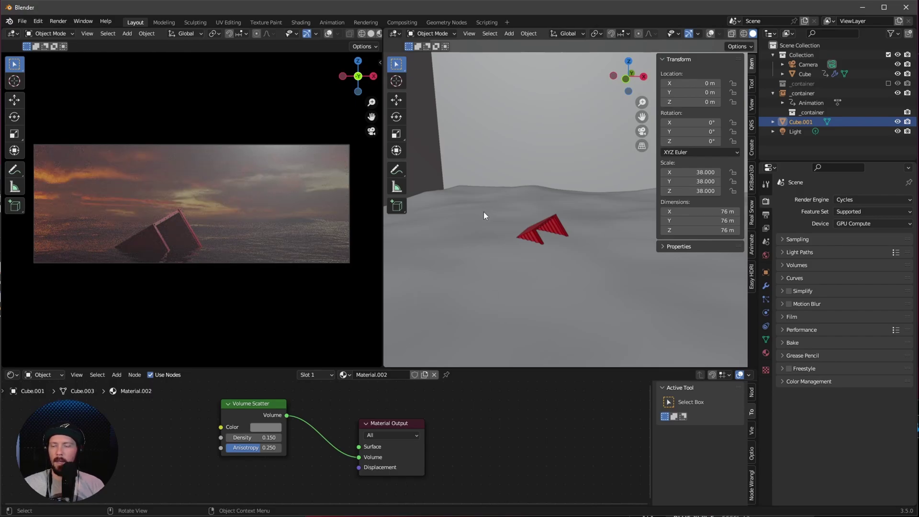
Select the Light and move it to location -1.4, -1, 0 m.
click(798, 133)
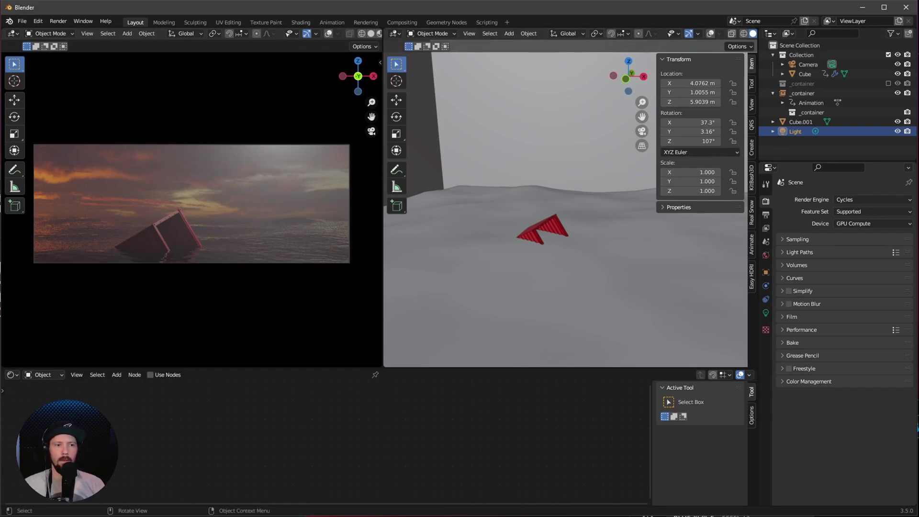
click(711, 85)
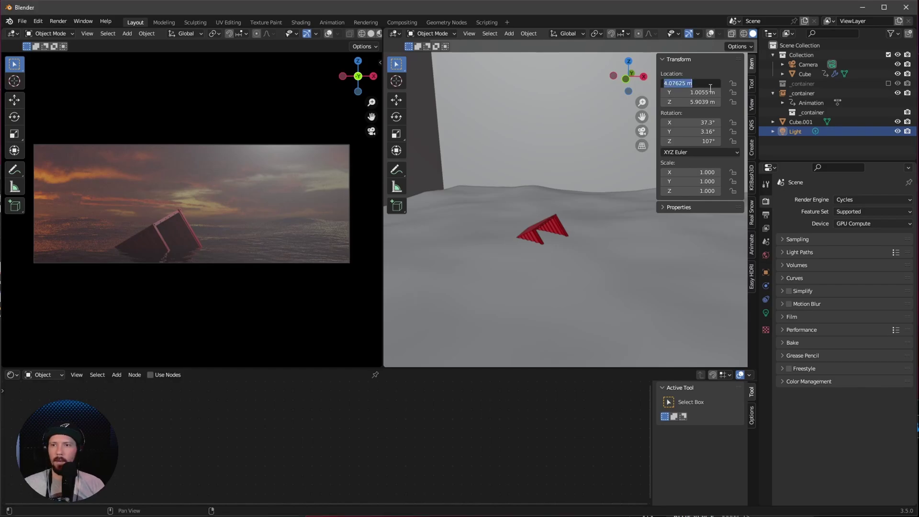
key(BackSpace)
text(-1.4)
key(Tab)
text(-1)
key(Tab)
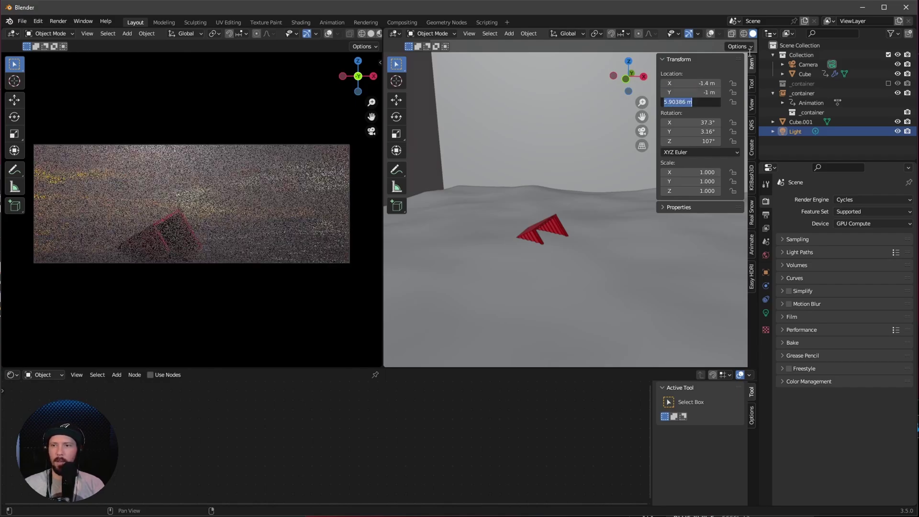
text(0)
key(Tab)
Make it an Area light rotated 197°, 56.7°, 0°.
click(766, 314)
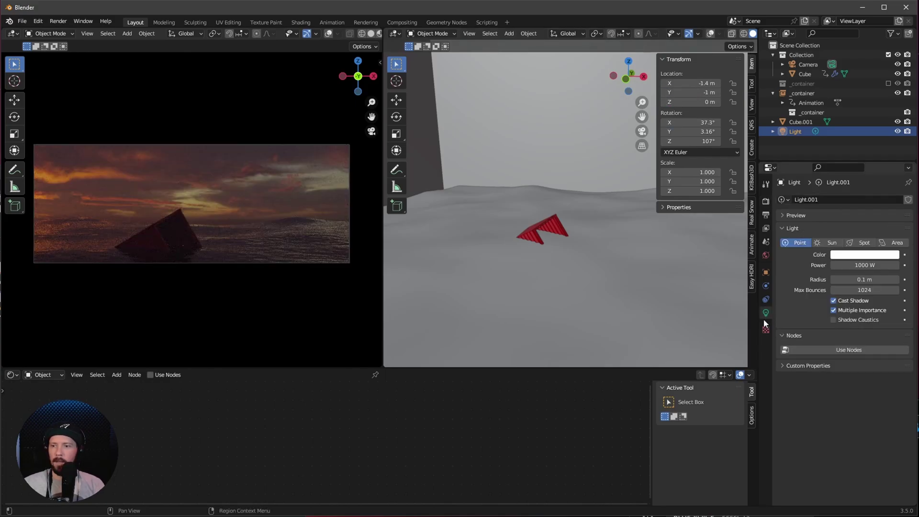
click(894, 242)
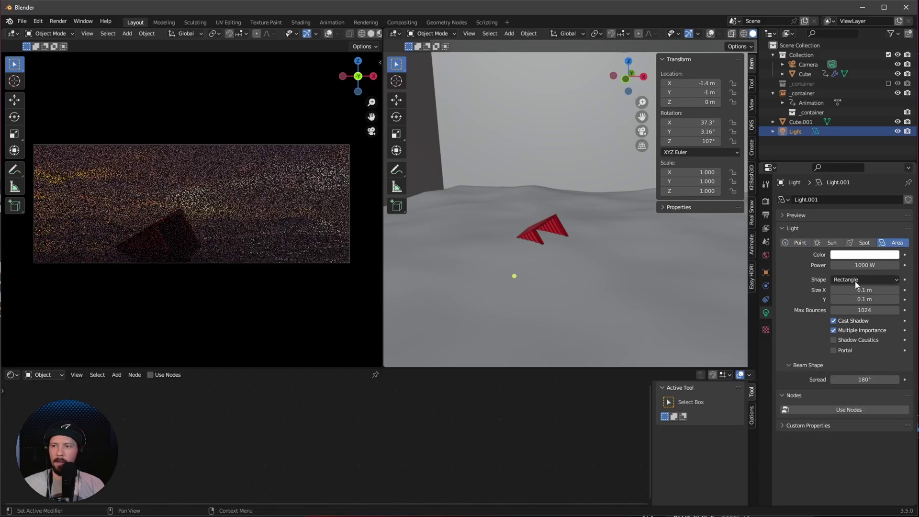
click(702, 123)
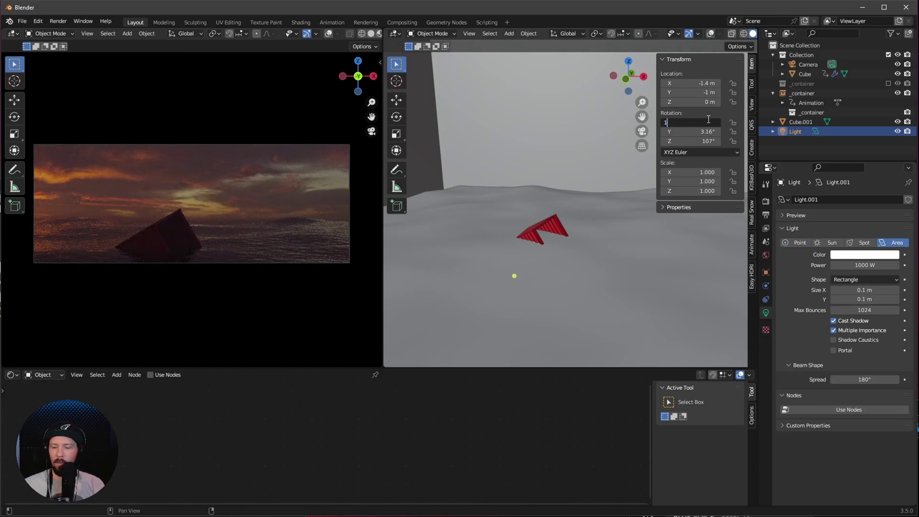
text(7)
key(Tab)
text(56.7)
key(Tab)
text(0)
key(Return)
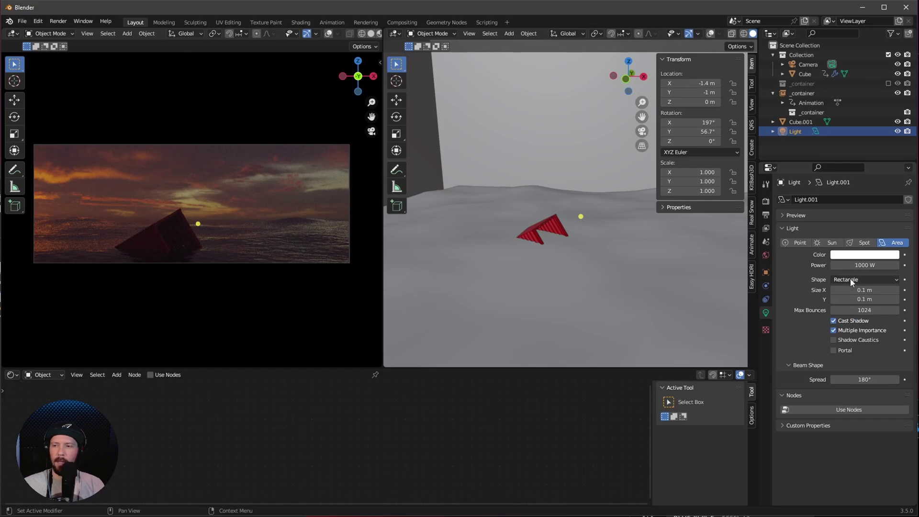
Give the area light a Square 1.5 m shape, blue colour, and 500 W power.
click(852, 279)
click(859, 290)
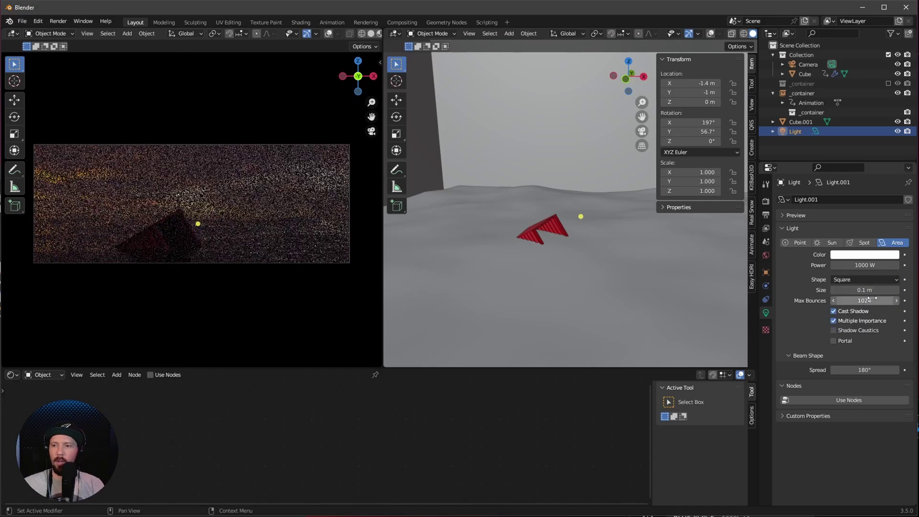
click(865, 290)
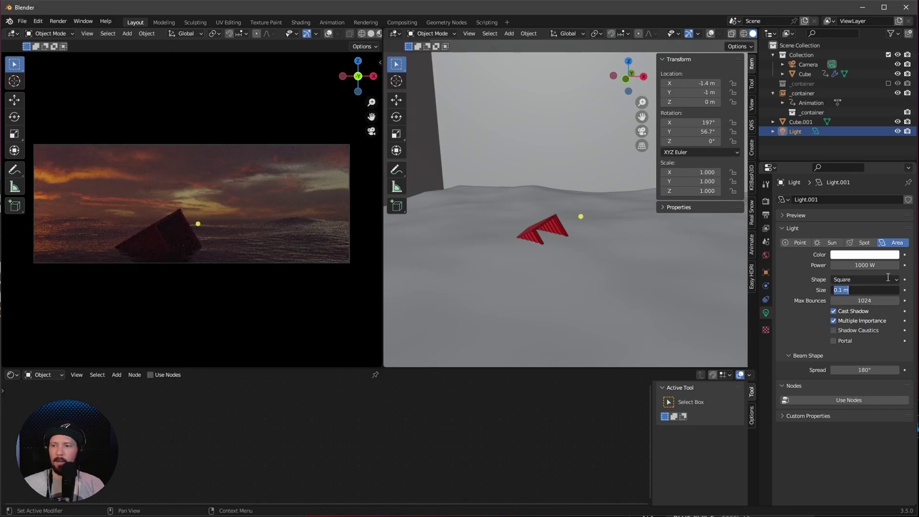
text(1.5)
key(Return)
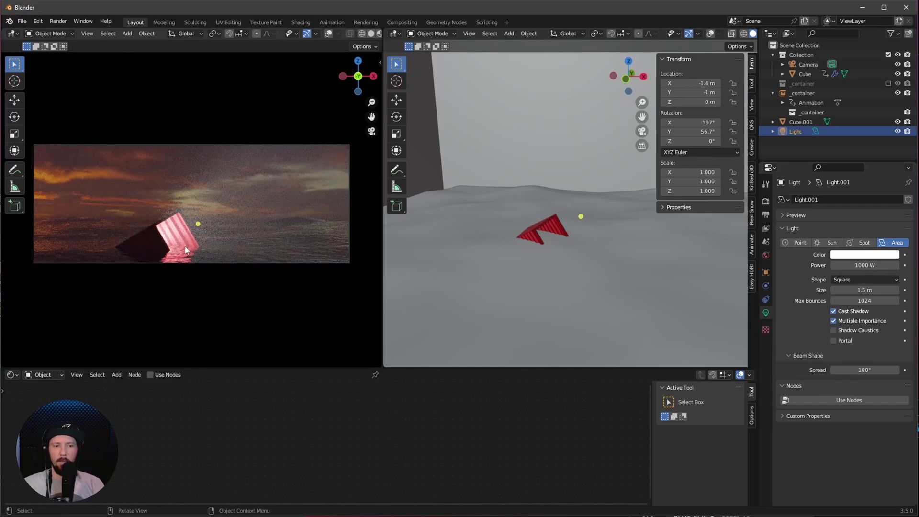
click(865, 254)
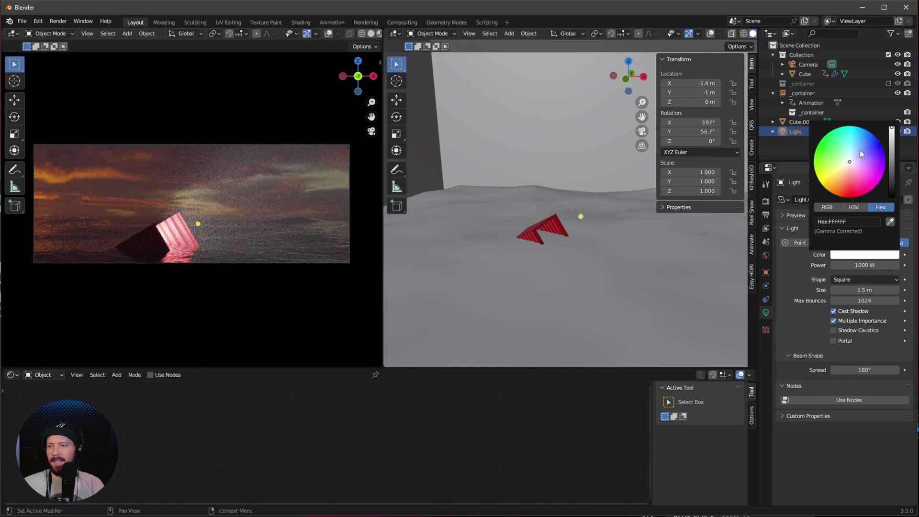
drag(859, 151, 873, 124)
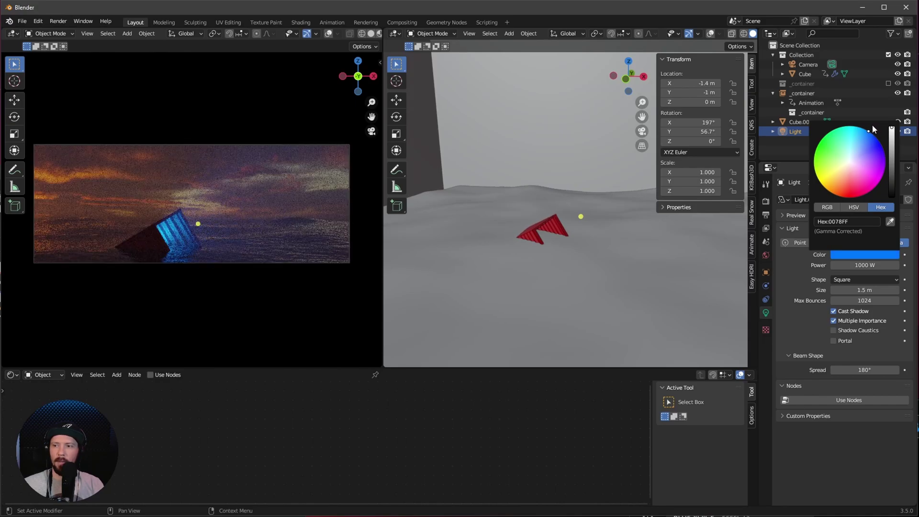
click(870, 265)
text(500)
key(Return)
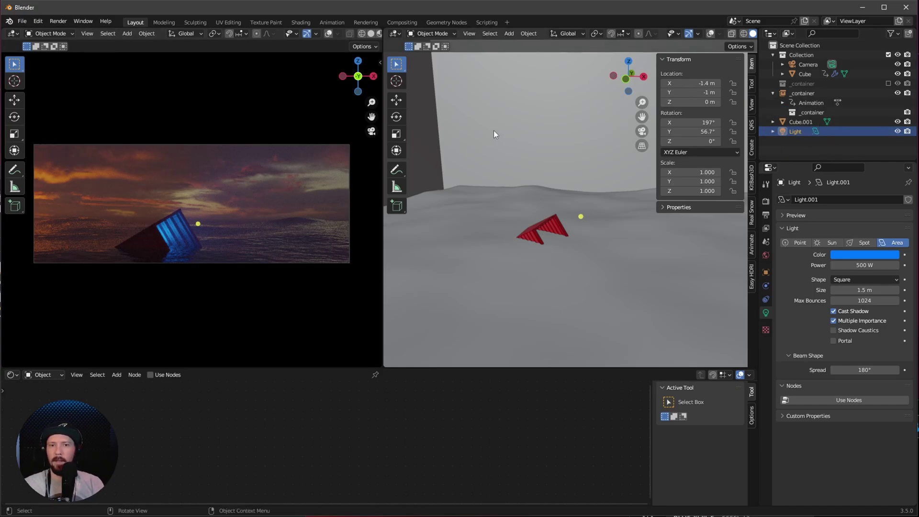
Rename the Cube.001 fog object to fog.
click(801, 122)
double_click(801, 122)
key(BackSpace)
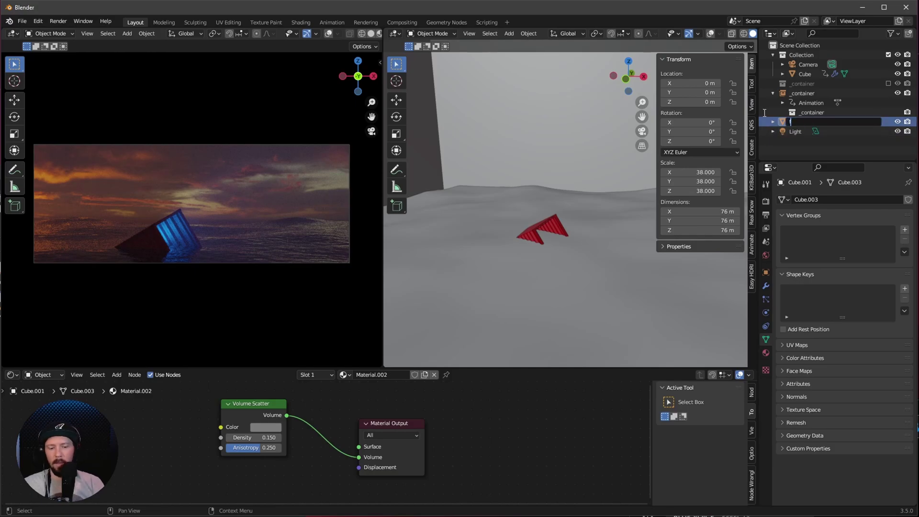
text(fog)
key(Return)
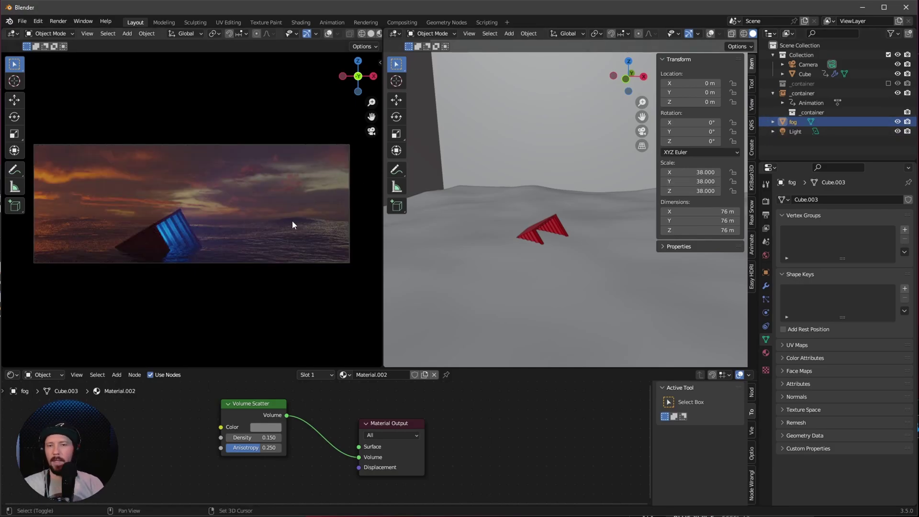
Duplicate the fog box in place and parent fog.001 under _container.
key(shift+d)
right_click(293, 219)
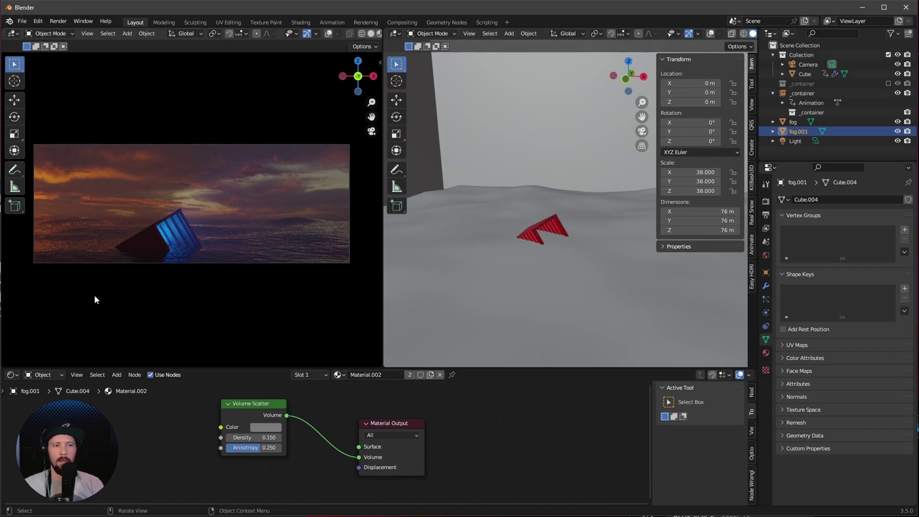
click(332, 22)
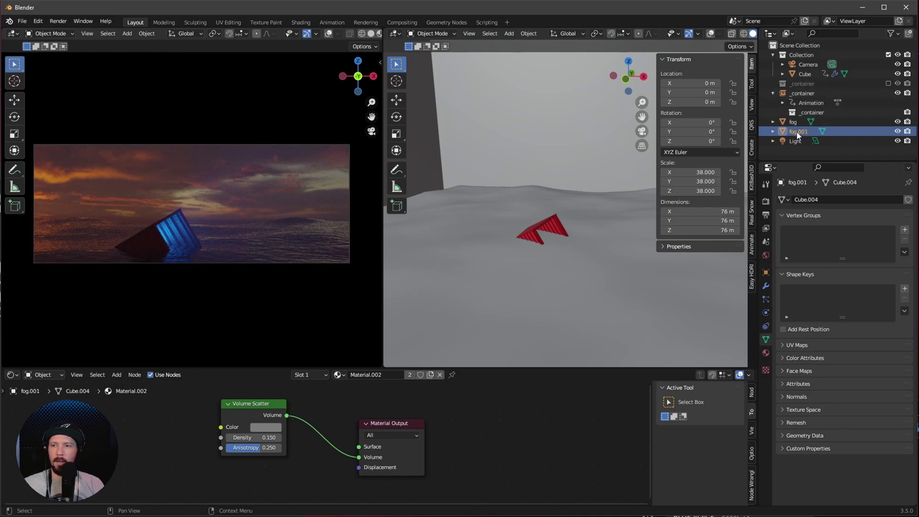
drag(797, 133, 806, 96)
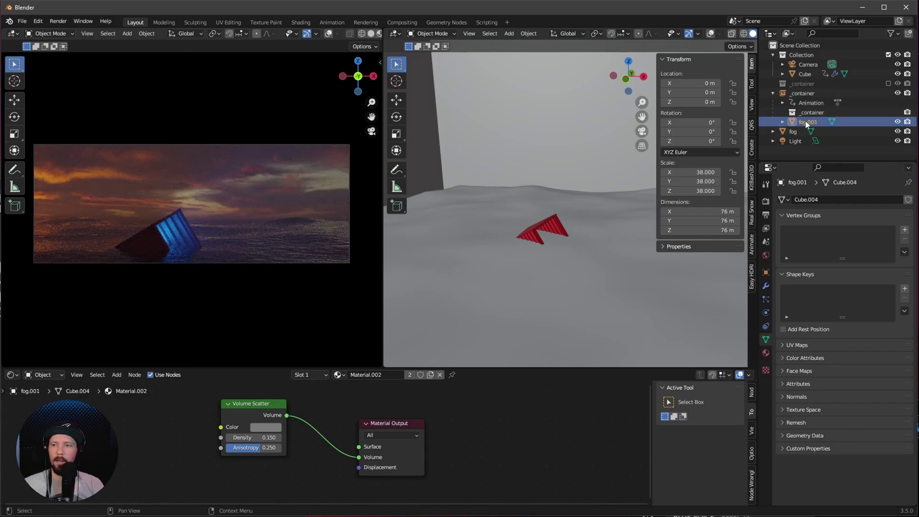
scroll(544, 218, down, 3)
scroll(546, 218, down, 6)
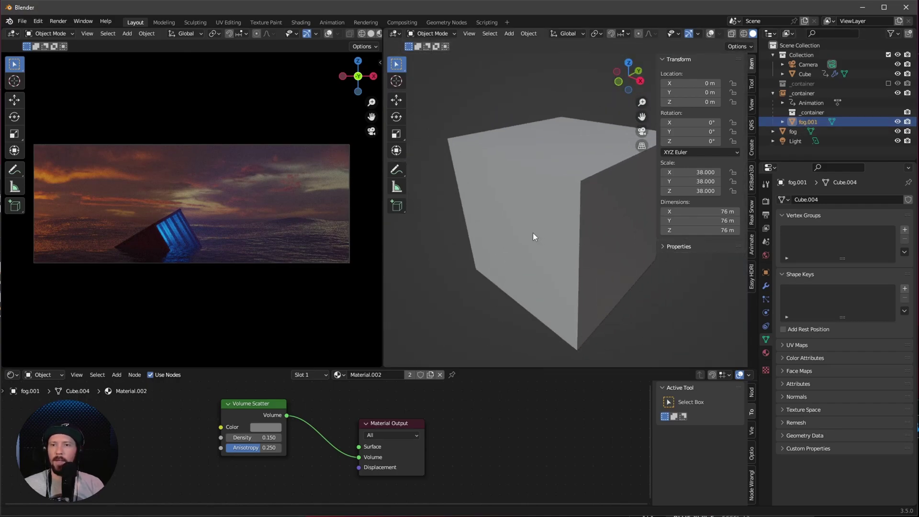
Move the animation timeline to frame 164, then return to the Layout workspace.
click(331, 23)
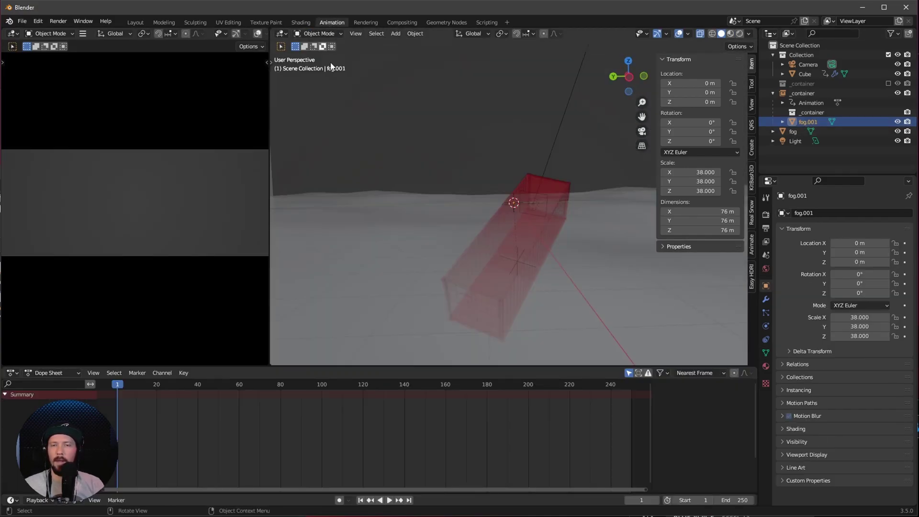
scroll(462, 238, down, 8)
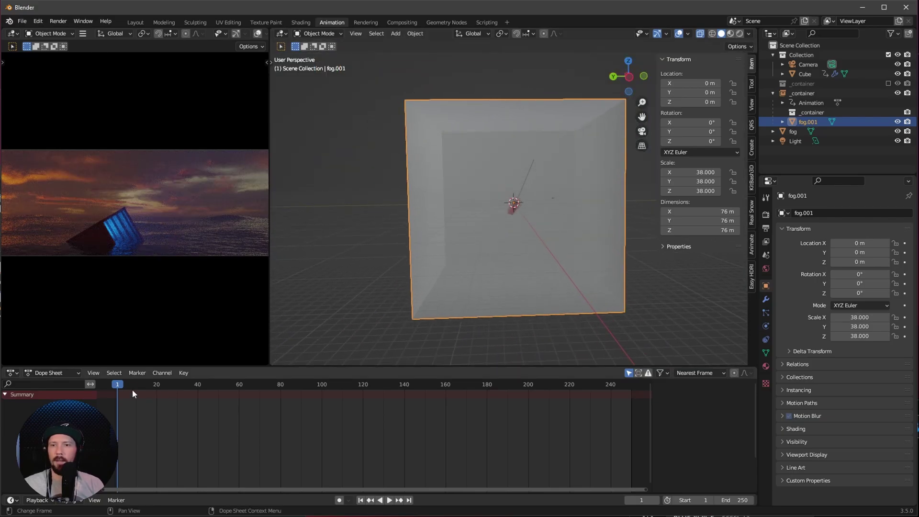
mouse_move(132, 386)
mouse_down()
mouse_move(419, 379)
mouse_move(417, 393)
mouse_move(142, 372)
mouse_move(546, 395)
mouse_move(115, 385)
mouse_up()
click(135, 22)
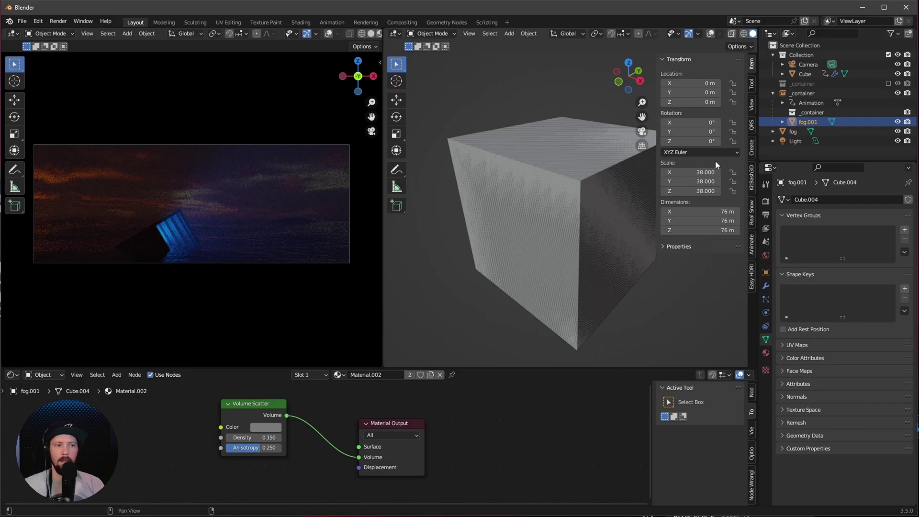
Move fog.001 to X 2.1 m, Z 1.7 m and rotate it 14°, -28.8°, -27.4°.
click(703, 83)
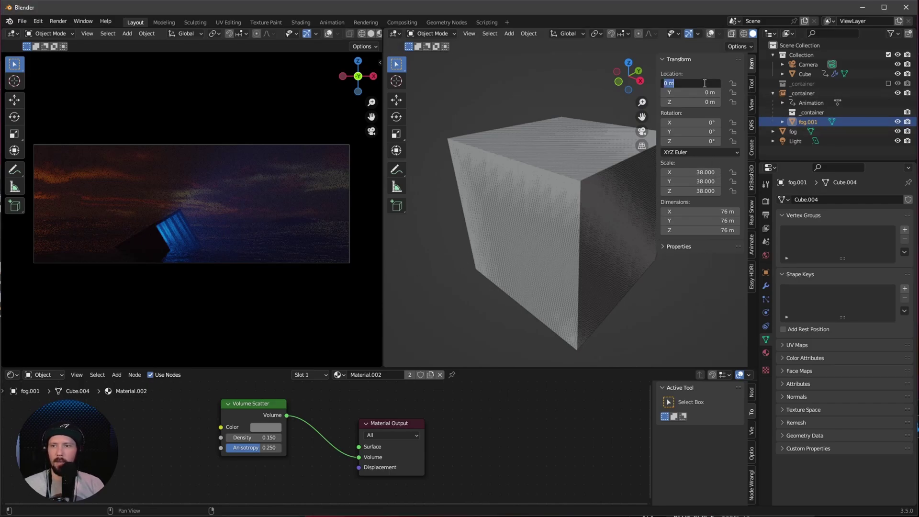
text(2)
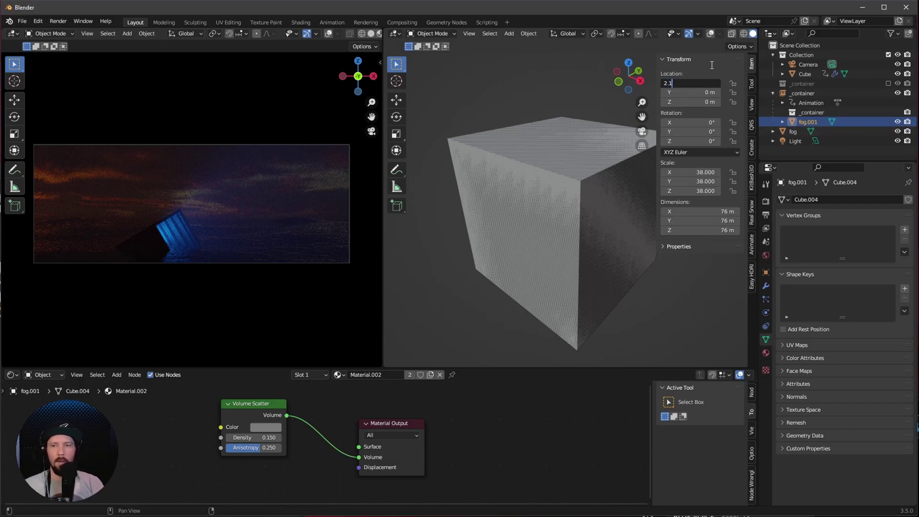
text(.1)
key(Tab)
key(Tab)
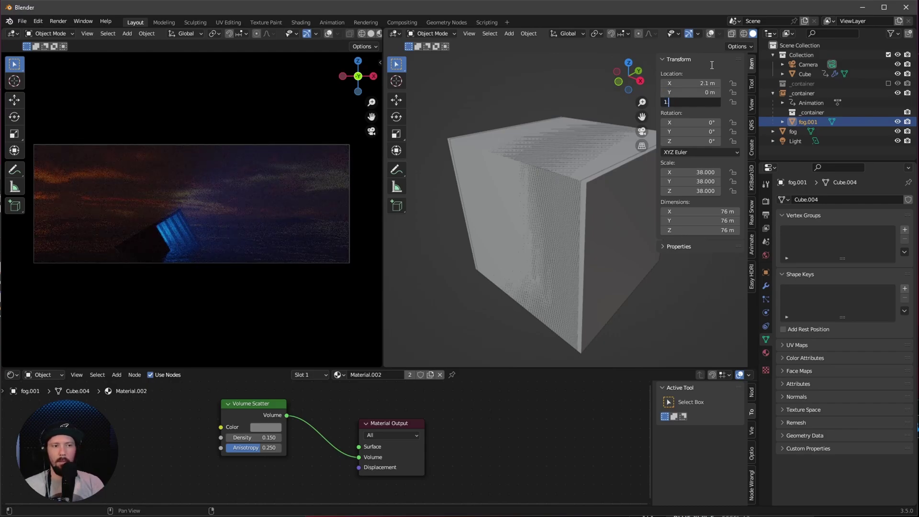
text(1.7)
key(Tab)
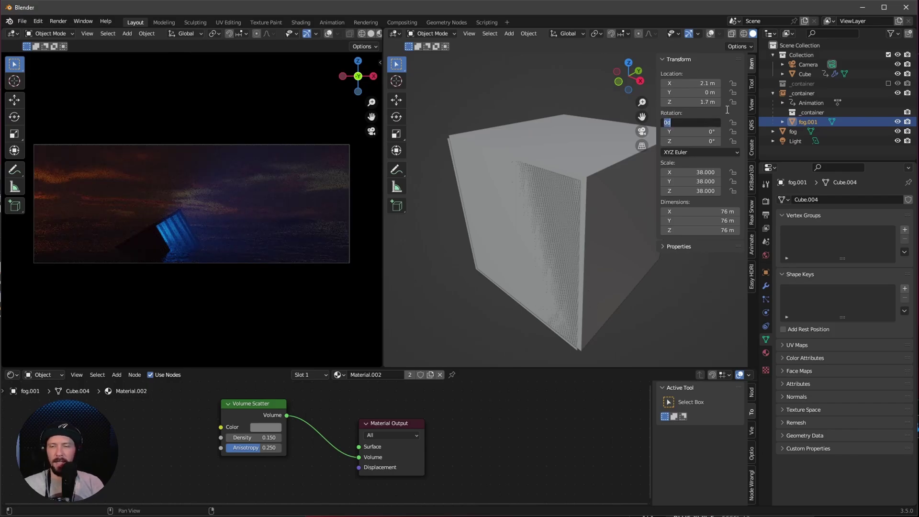
text(14)
key(Tab)
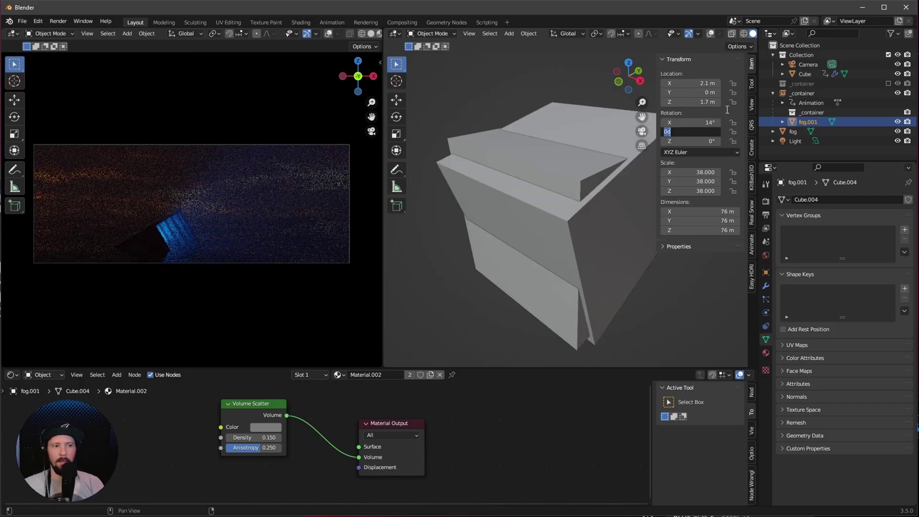
text(-28.8)
key(Tab)
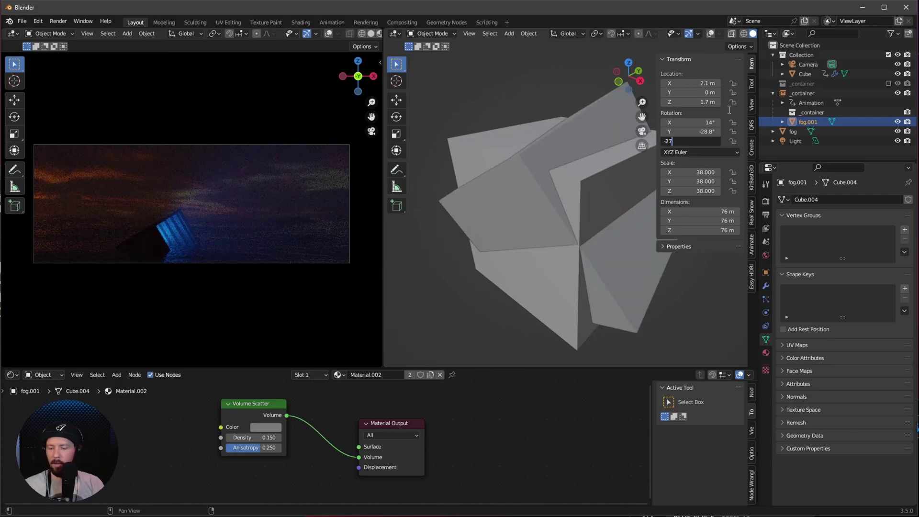
key(Return)
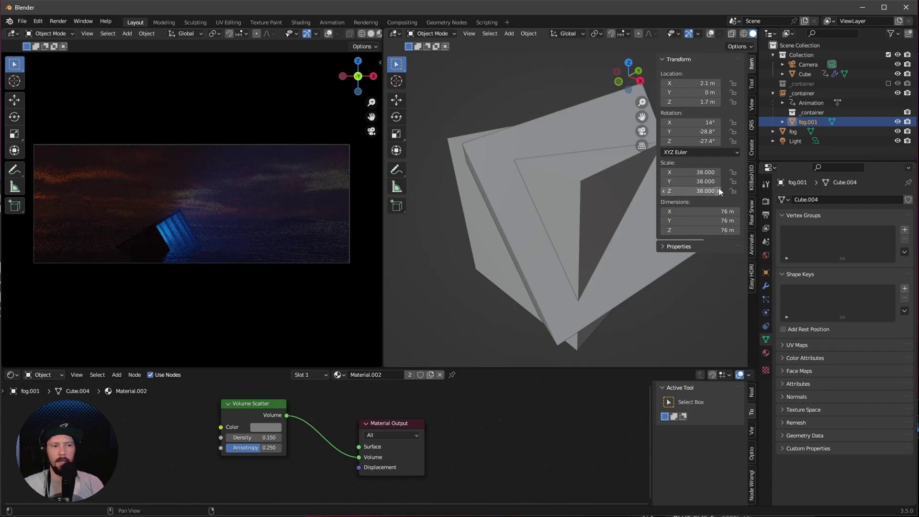
Resize fog.001 to 12 × 6 × 13.4 m and orbit the view to check it.
click(730, 211)
text(12)
key(Tab)
text(6)
key(Tab)
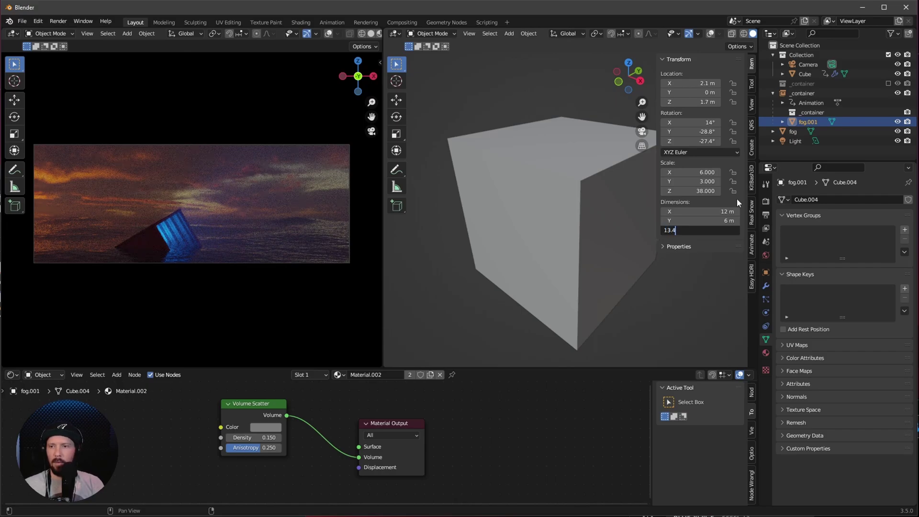
text(13.4)
key(Return)
middle_drag(551, 254, 518, 266)
middle_drag(553, 202, 557, 227)
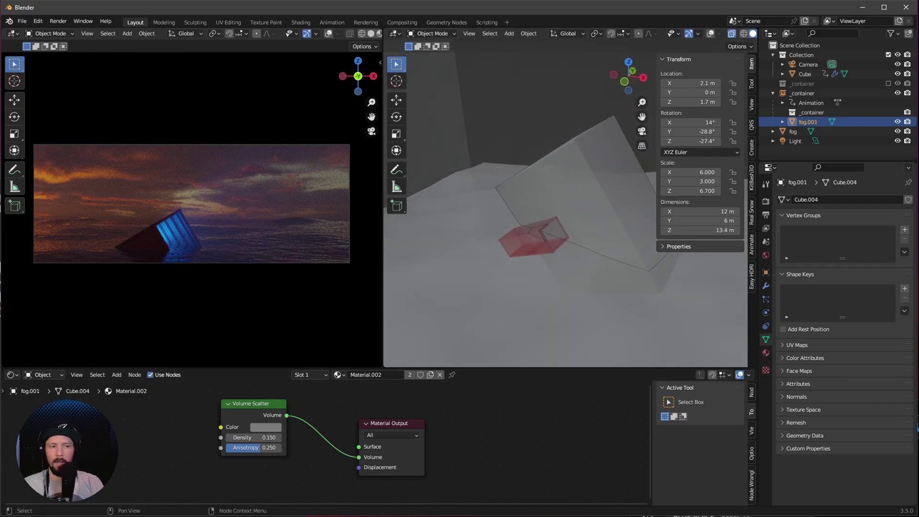
Make fog.001's material single-user with Volume Scatter density 1.0 and anisotropy 0.48.
click(431, 377)
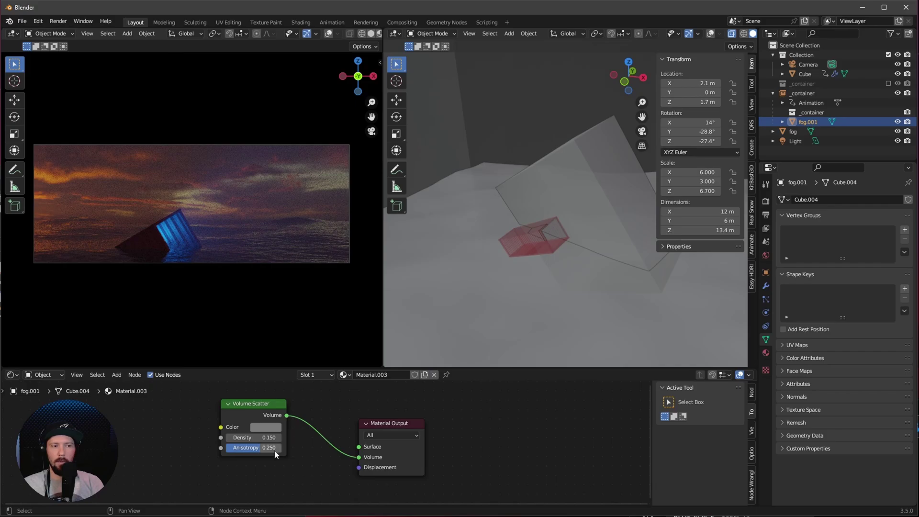
click(268, 439)
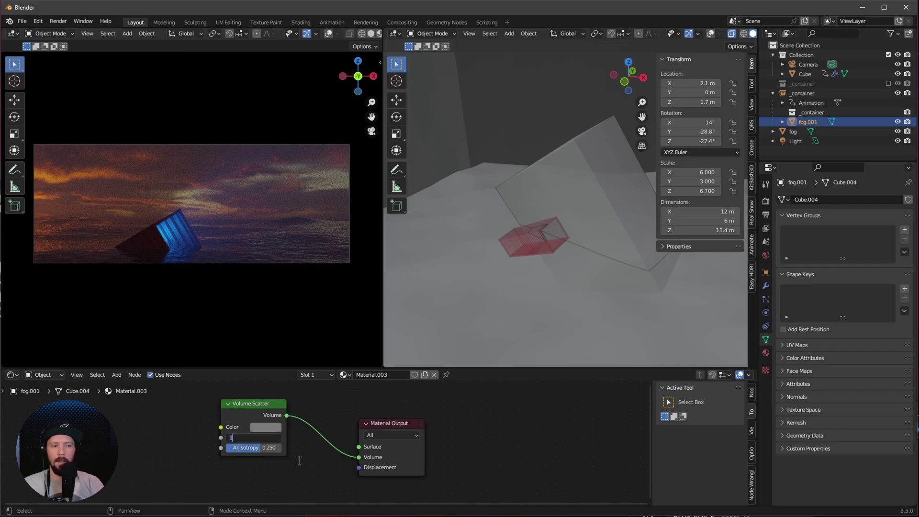
text(1)
key(Return)
click(266, 450)
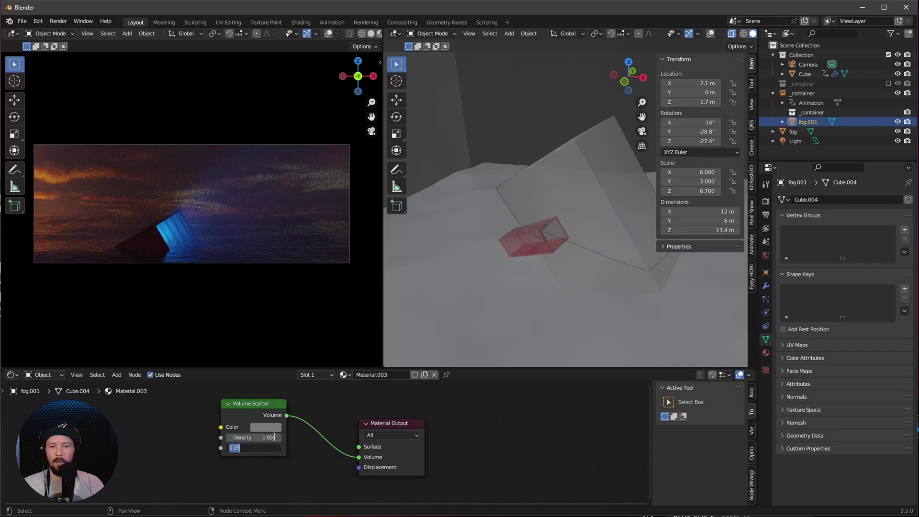
text(.48)
key(Return)
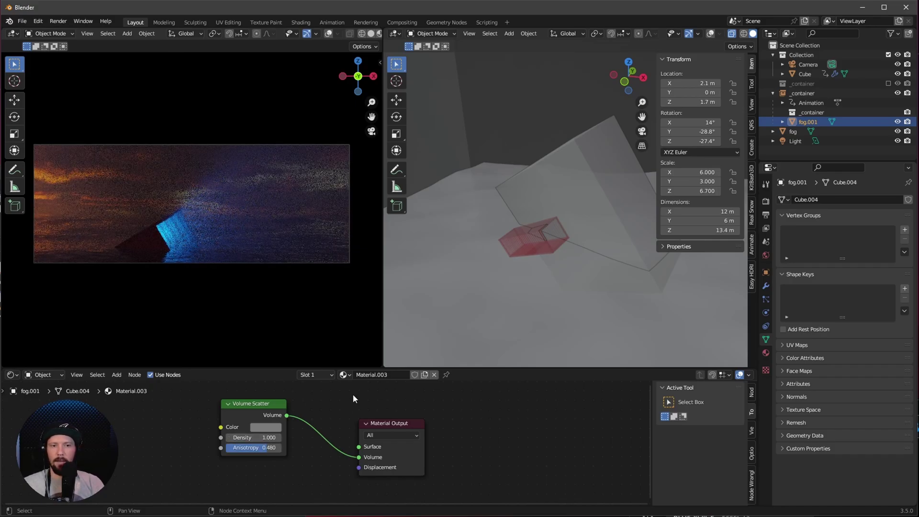
Try several contrast looks in Color Management and settle on Medium Contrast.
click(766, 201)
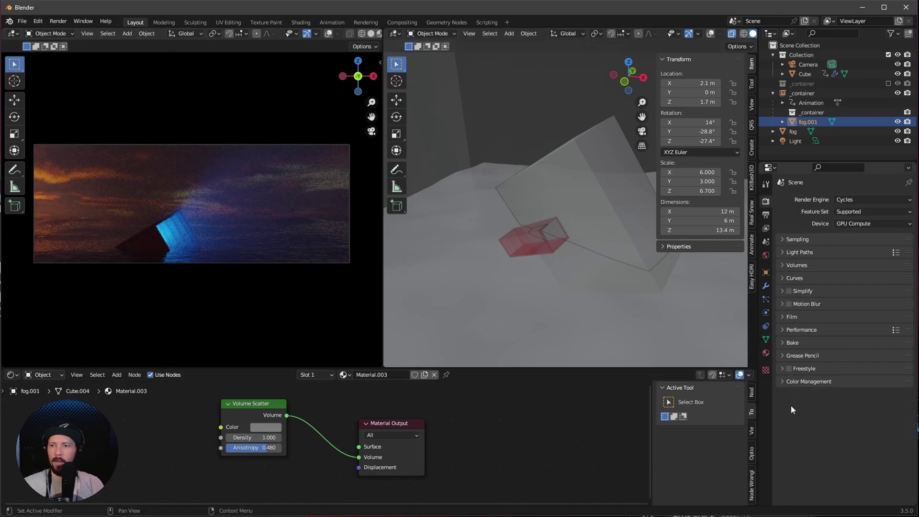
click(784, 382)
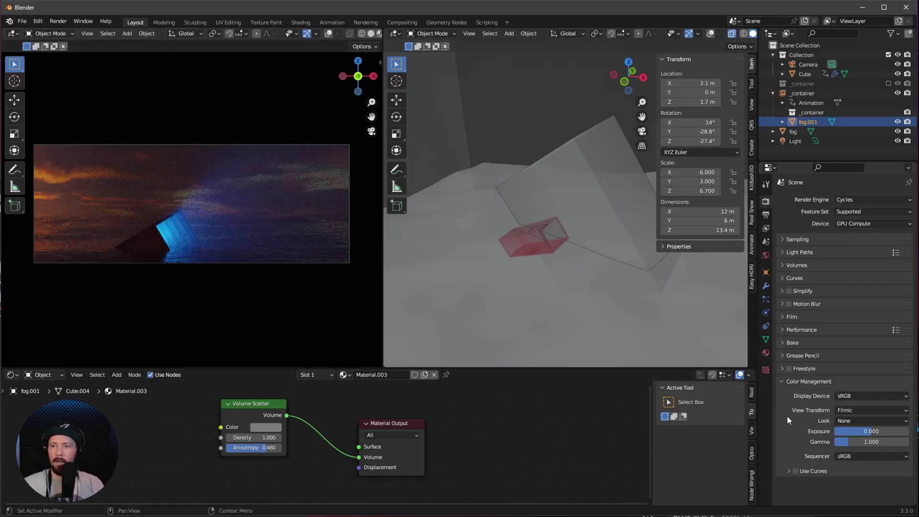
click(852, 420)
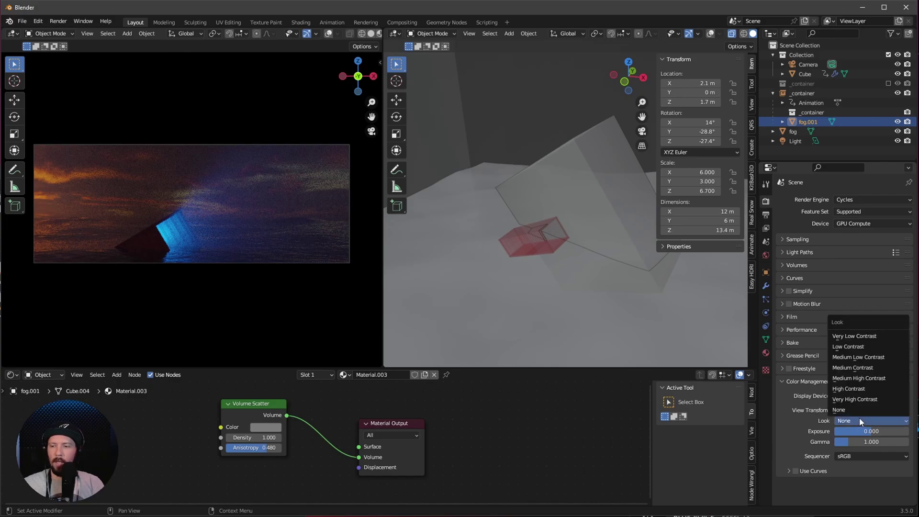
click(877, 379)
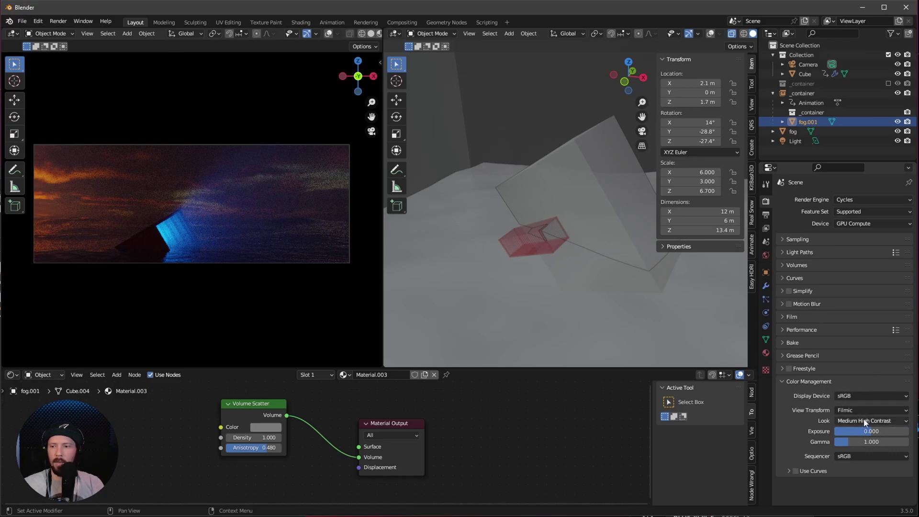
click(861, 420)
click(870, 399)
click(868, 421)
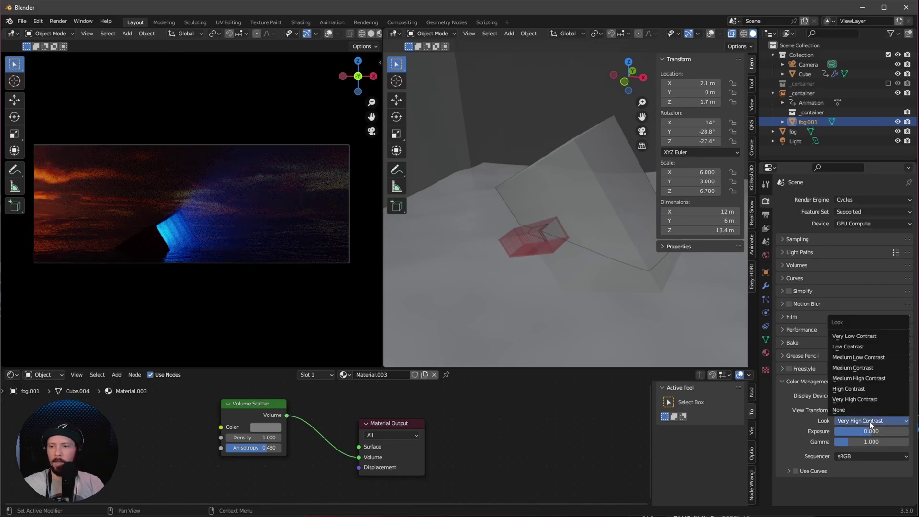
click(875, 368)
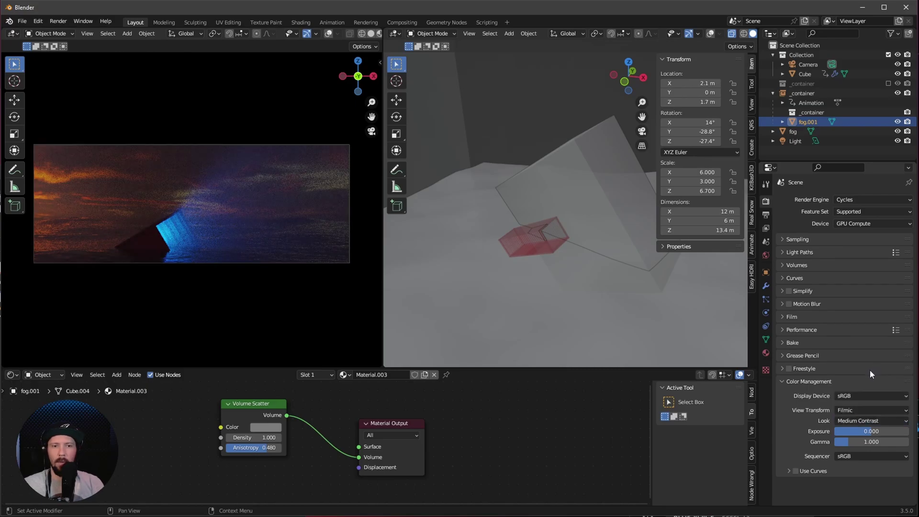
Include _container, drop freepolygon.com's red metal base colour saturation to 0 for white, then exclude _container again.
middle_drag(531, 316, 507, 299)
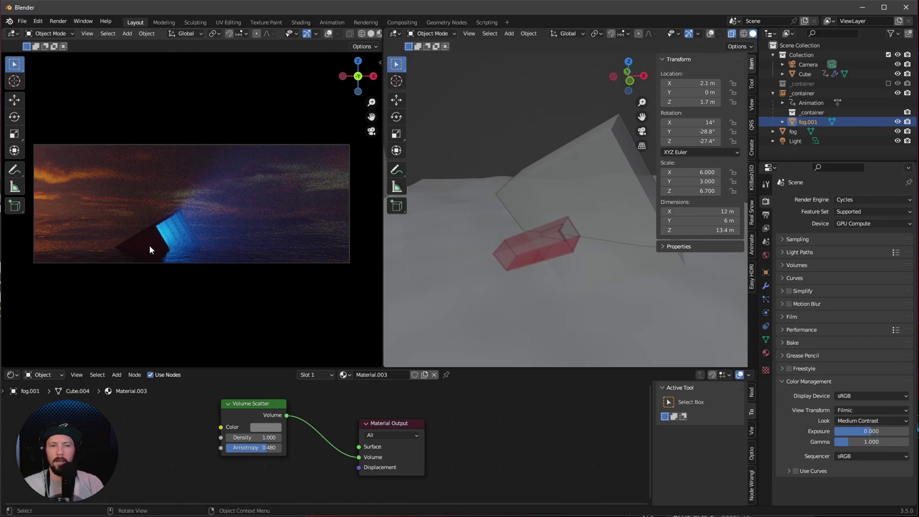
click(888, 84)
click(819, 93)
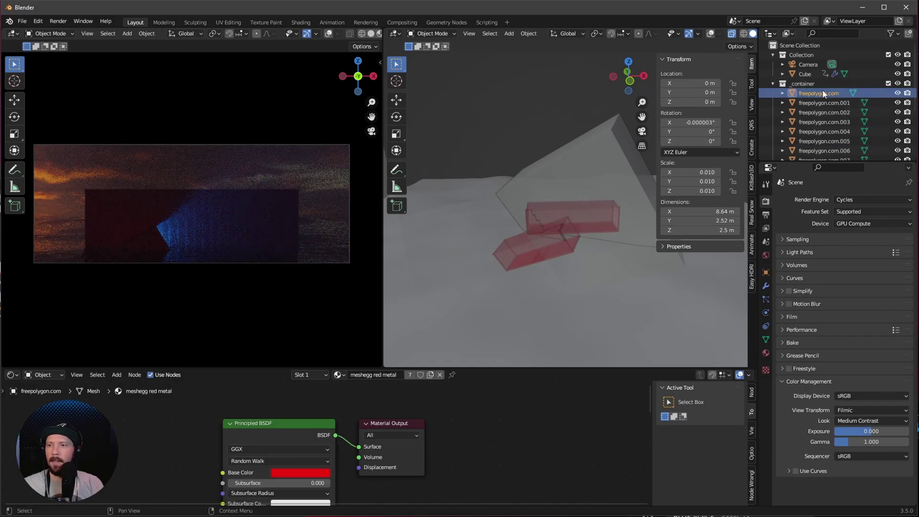
click(300, 475)
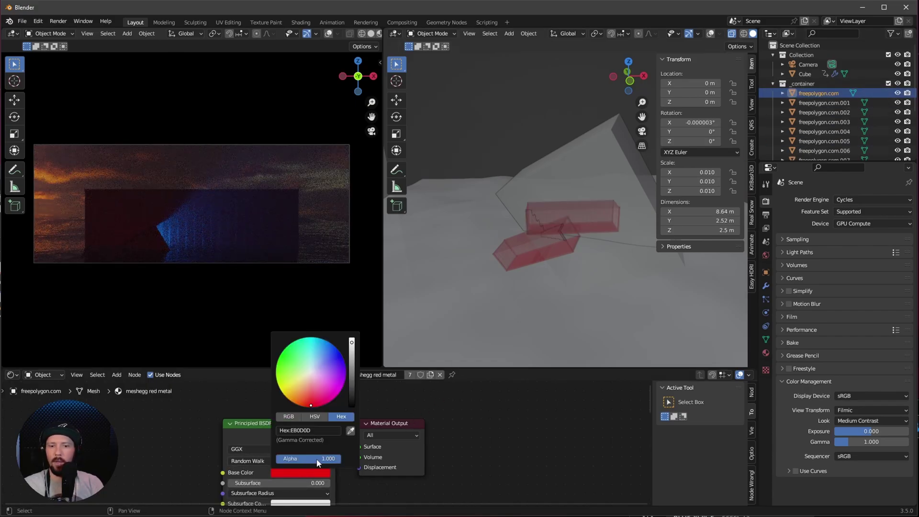
click(316, 418)
drag(331, 440, 221, 451)
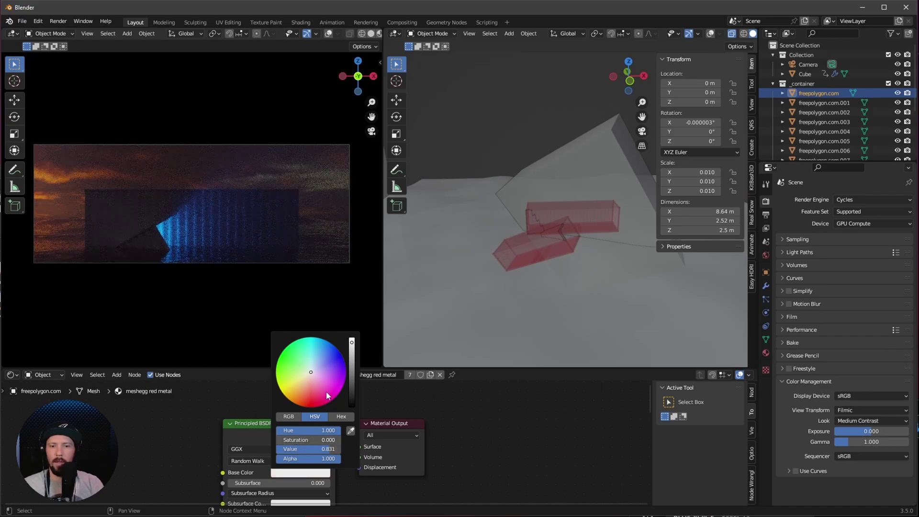
click(889, 83)
scroll(215, 269, down, 1)
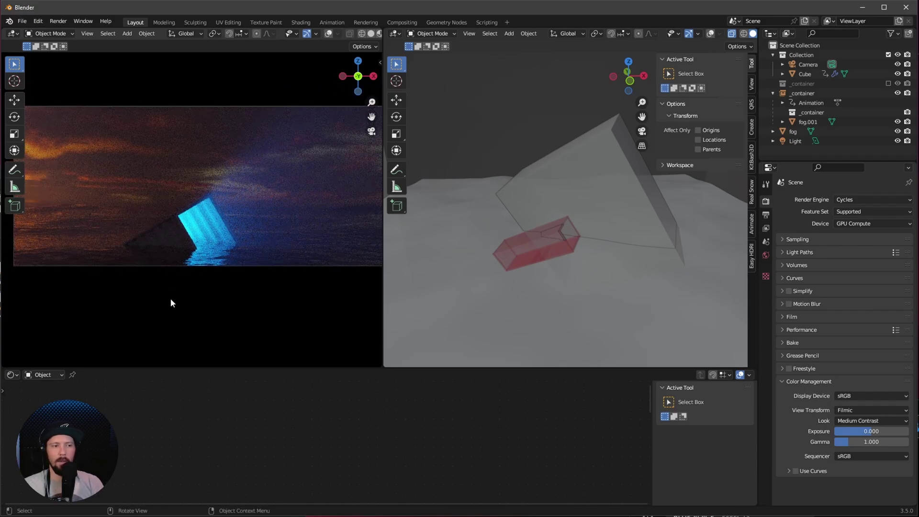
ctrl+middle_drag(207, 303, 216, 281)
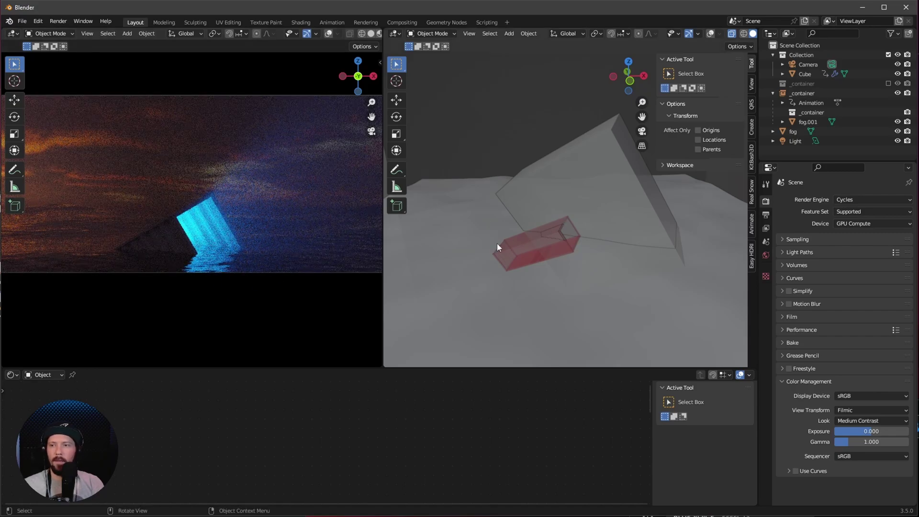